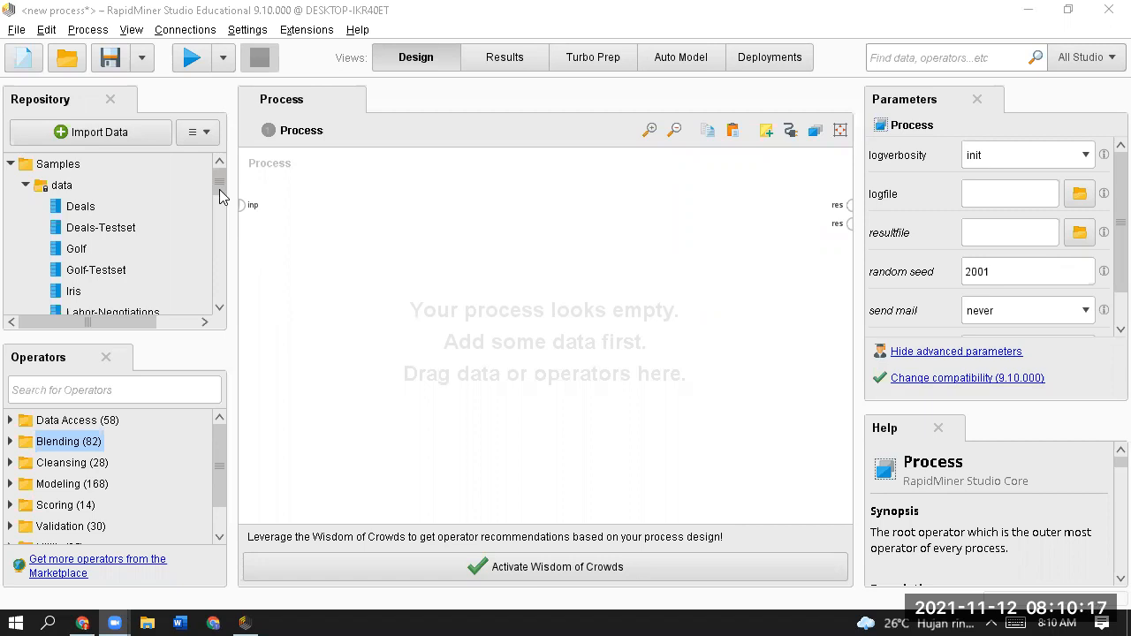
Add the Penggunaan PC dataset from the local repository to the process and connect its output to the first result port
scroll(219, 190, down, 1)
scroll(219, 238, down, 3)
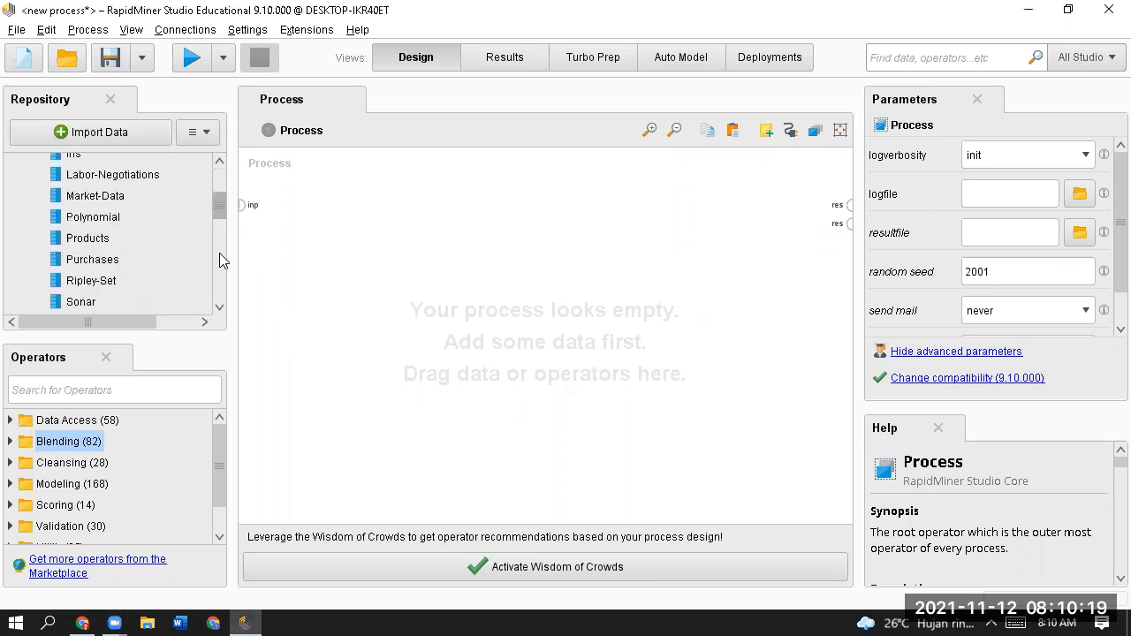
scroll(219, 253, down, 4)
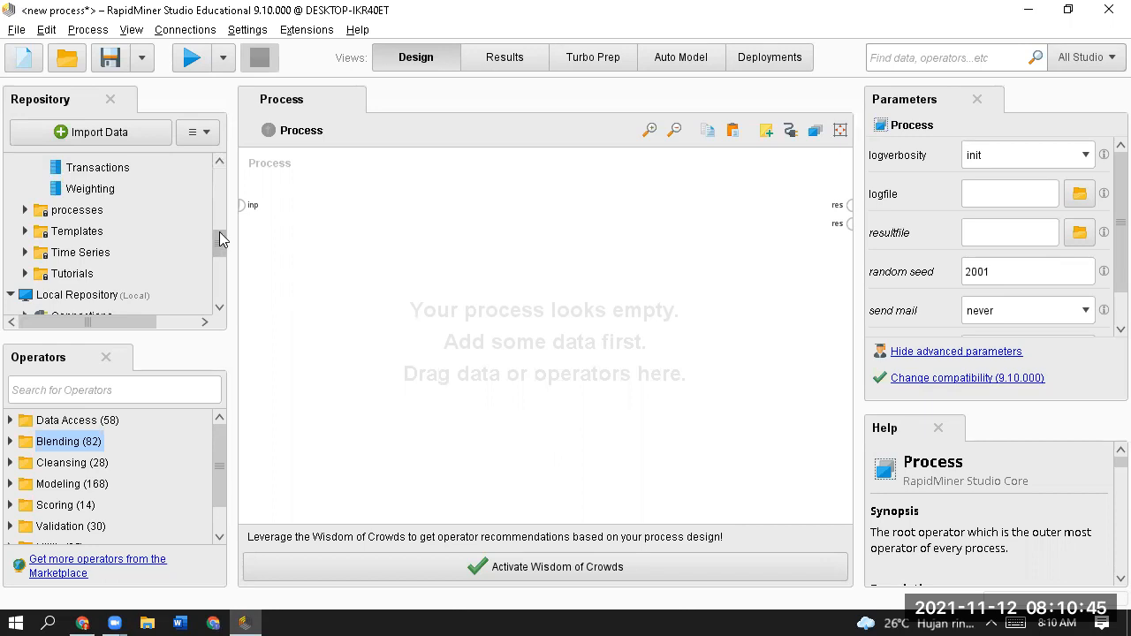
drag(221, 247, 221, 278)
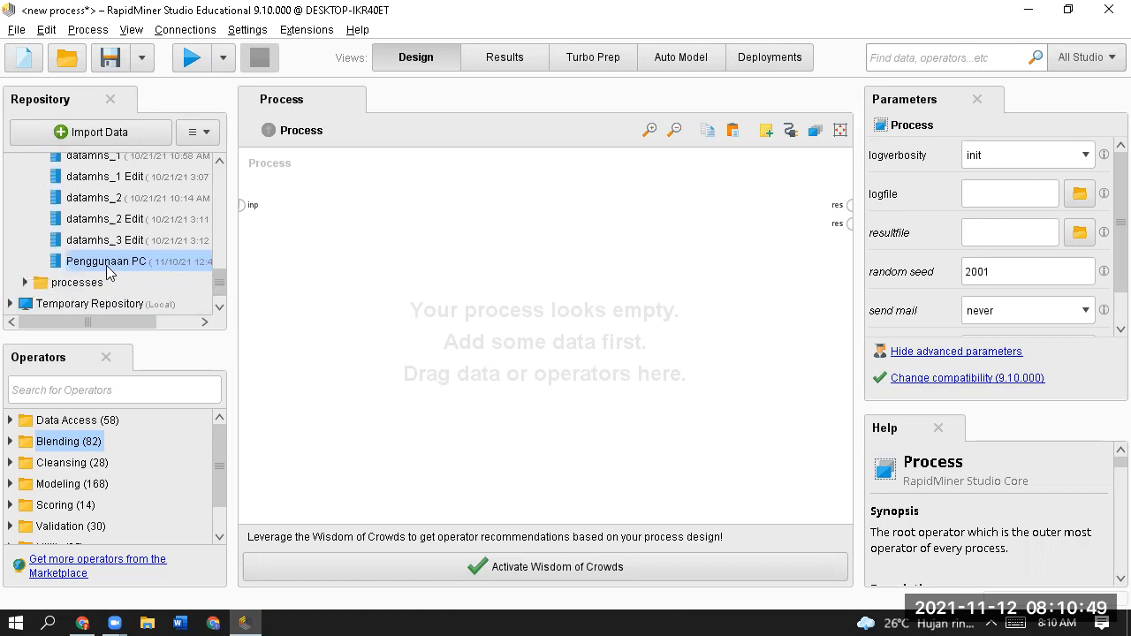
drag(86, 271, 346, 272)
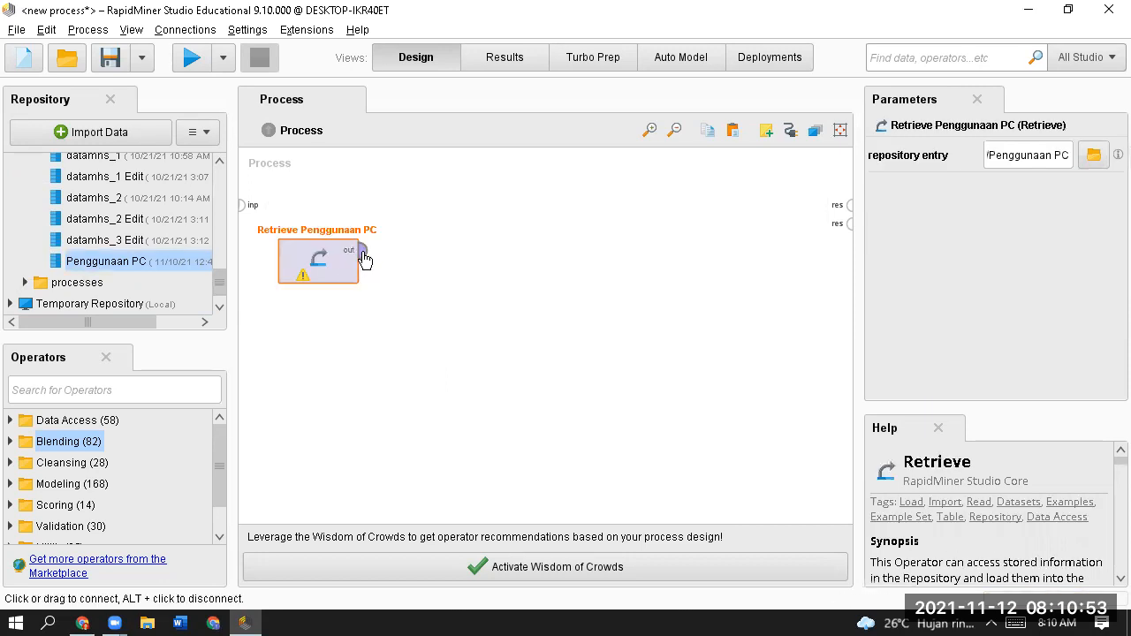
double_click(364, 254)
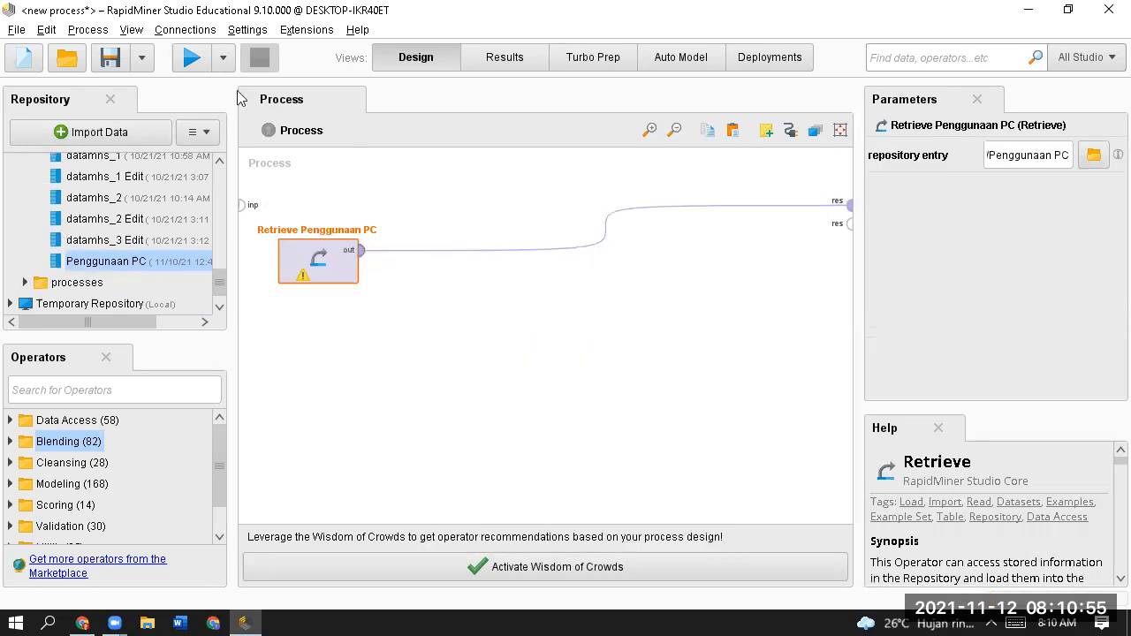
Run the process and inspect the retrieved Penggunaan PC table with the Kebutuhan_PC column widened, then rerun the process
click(198, 62)
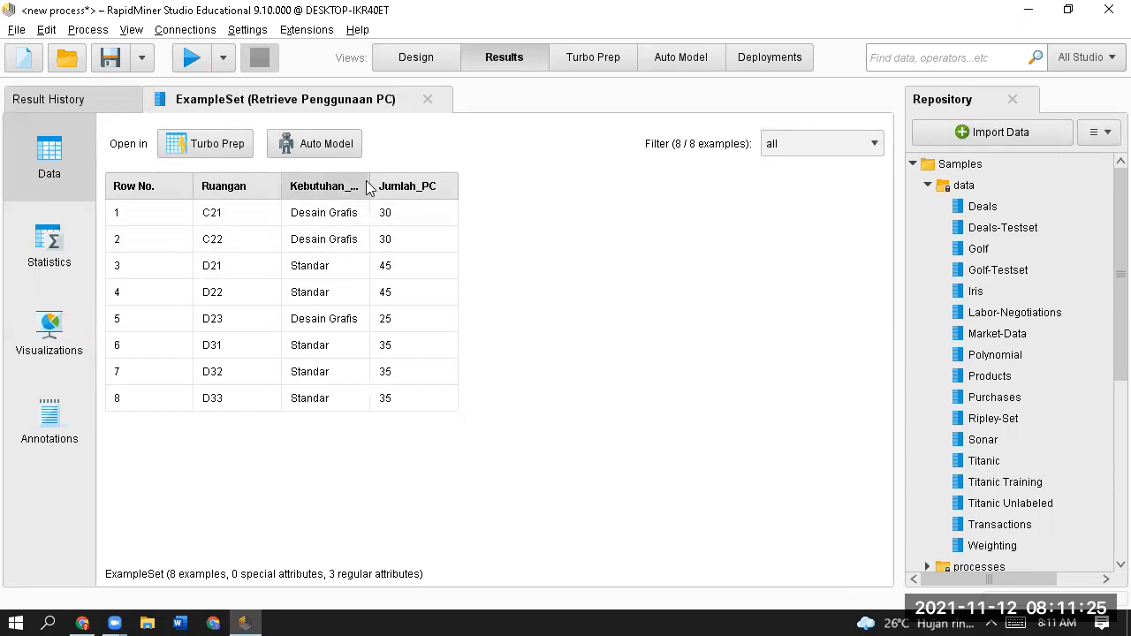
mouse_move(371, 188)
mouse_down()
mouse_move(409, 185)
mouse_move(393, 185)
mouse_up()
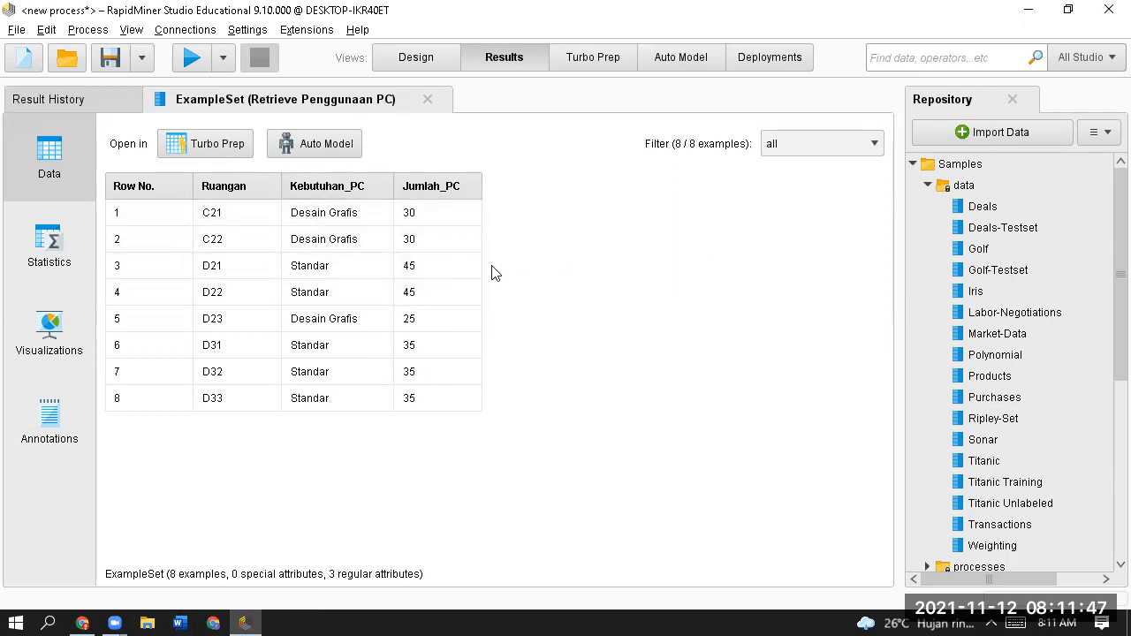
click(422, 60)
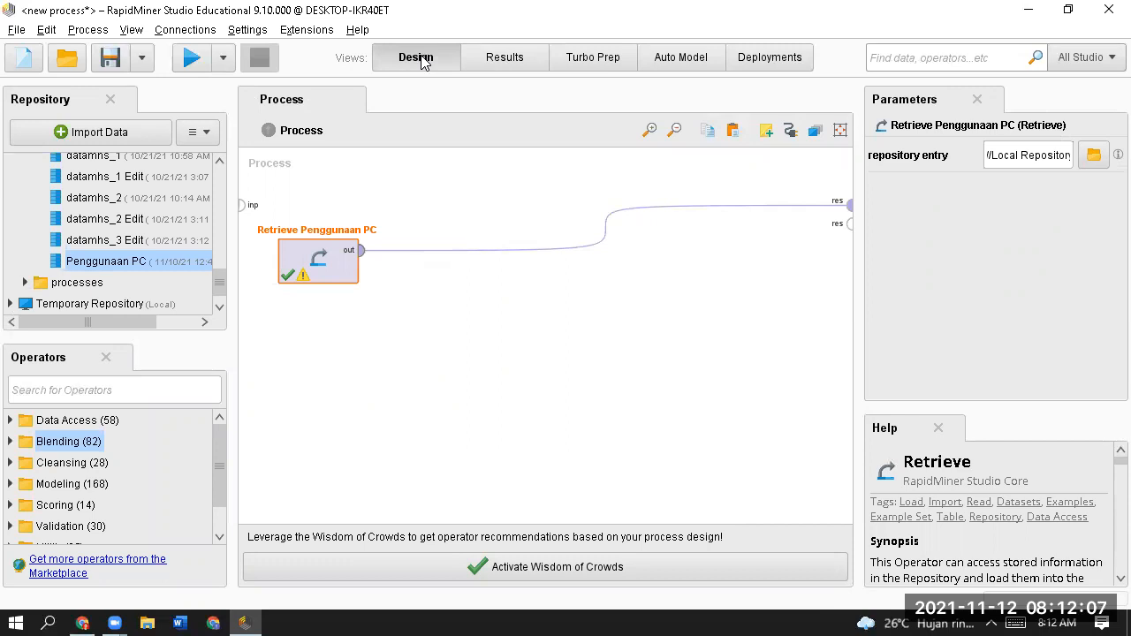
click(191, 61)
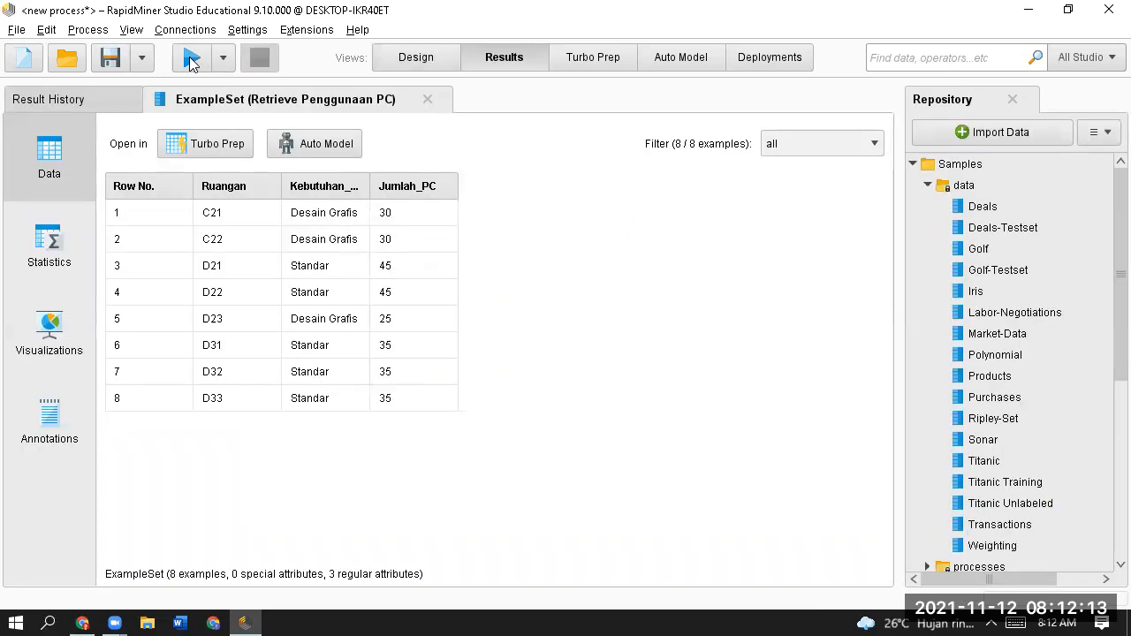
Find the Select Attributes operator and insert it into the connection between the retrieved Penggunaan PC data and the result port
click(412, 63)
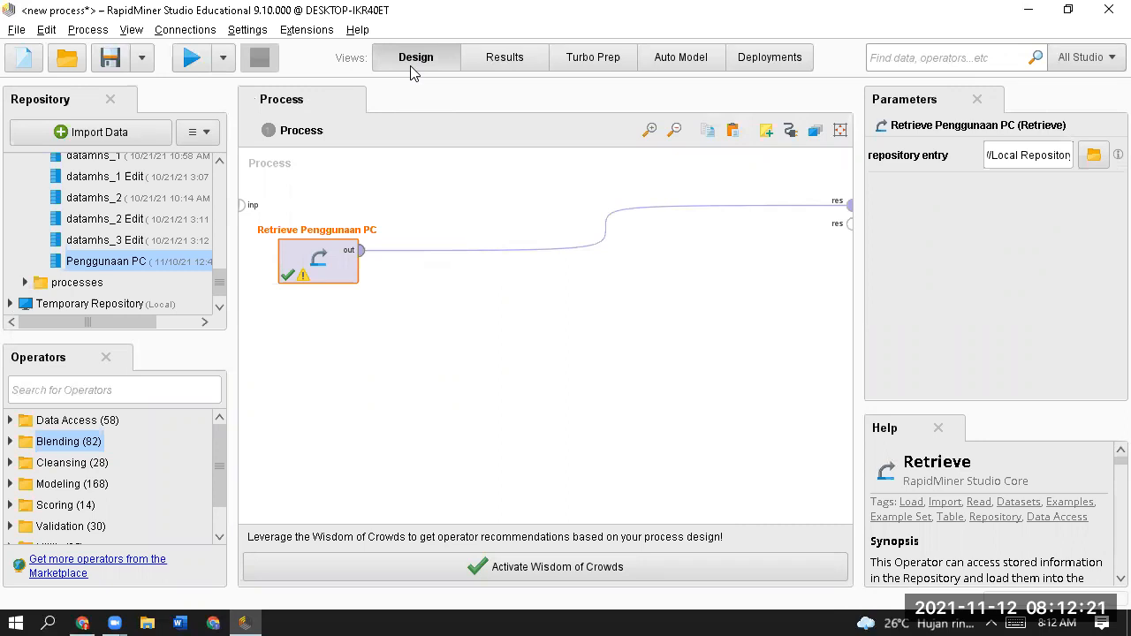
drag(218, 450, 222, 404)
mouse_move(225, 440)
mouse_down()
mouse_move(223, 483)
mouse_move(221, 422)
mouse_up()
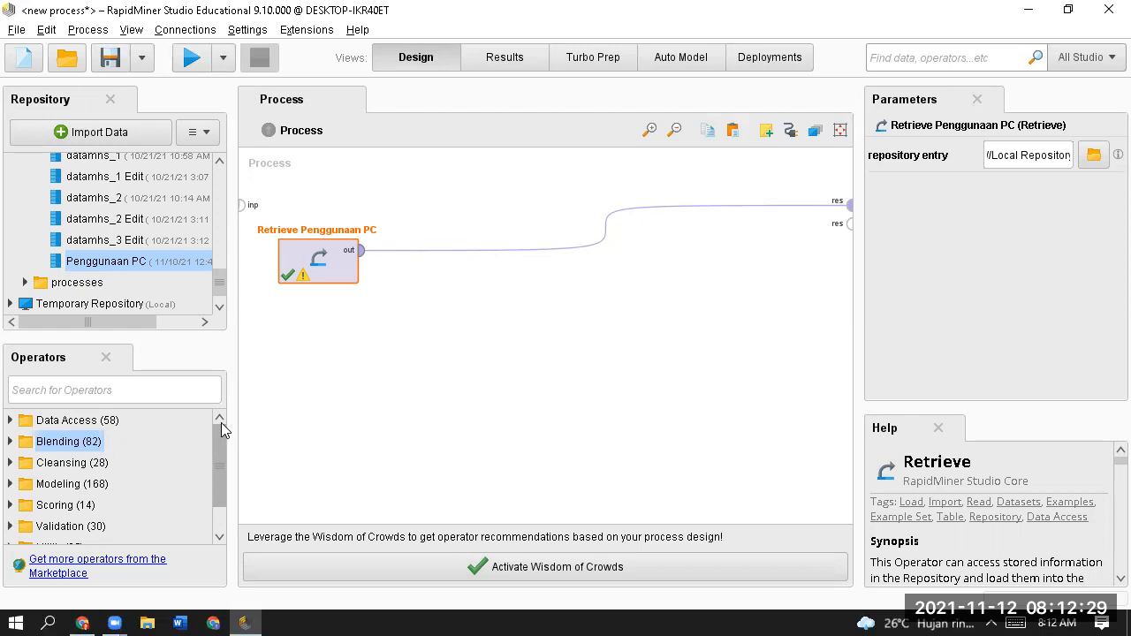
click(145, 391)
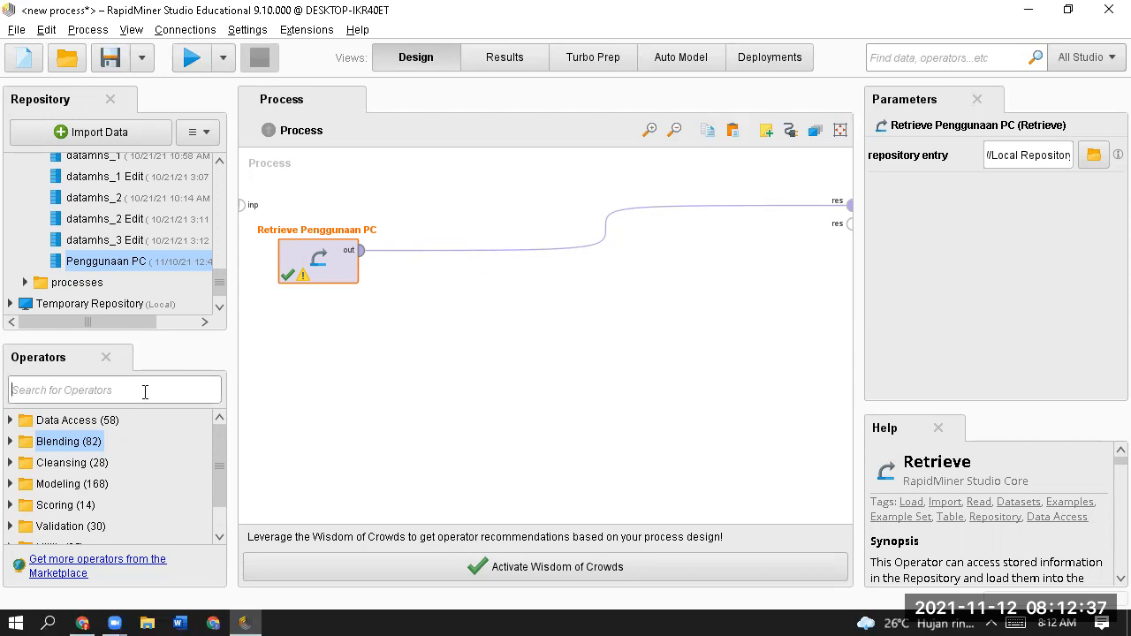
text(s)
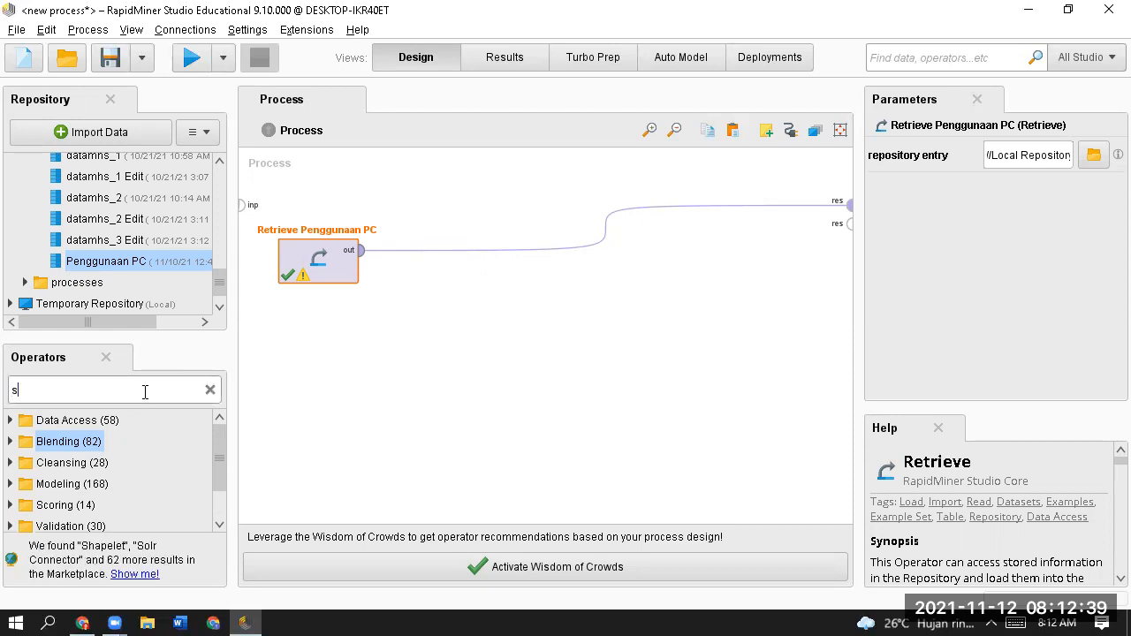
text(elect at)
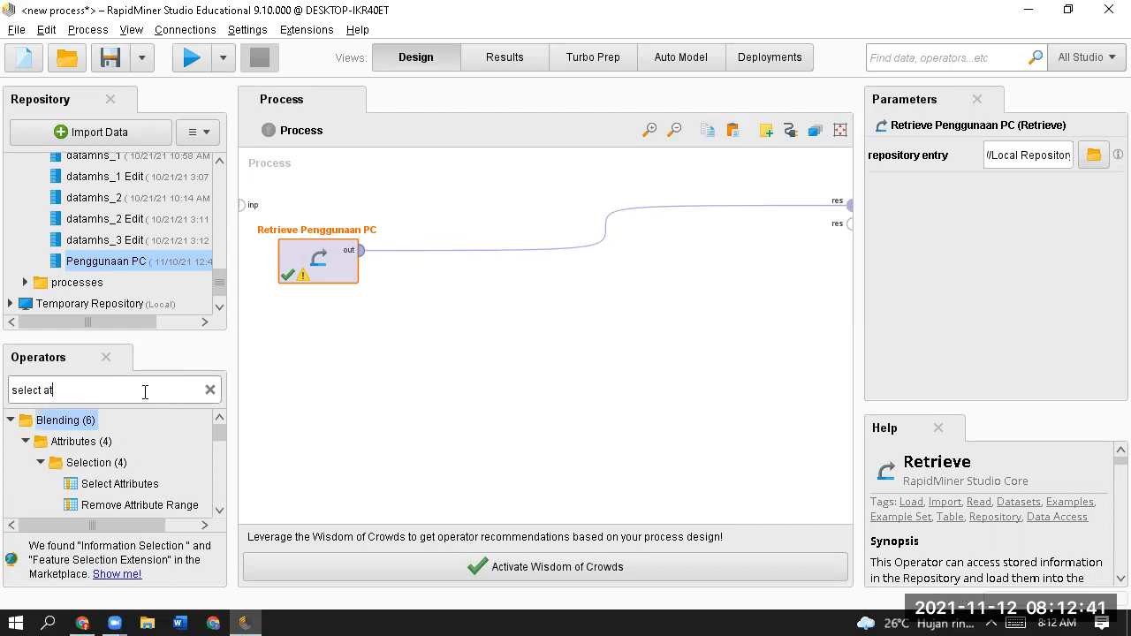
drag(120, 483, 422, 257)
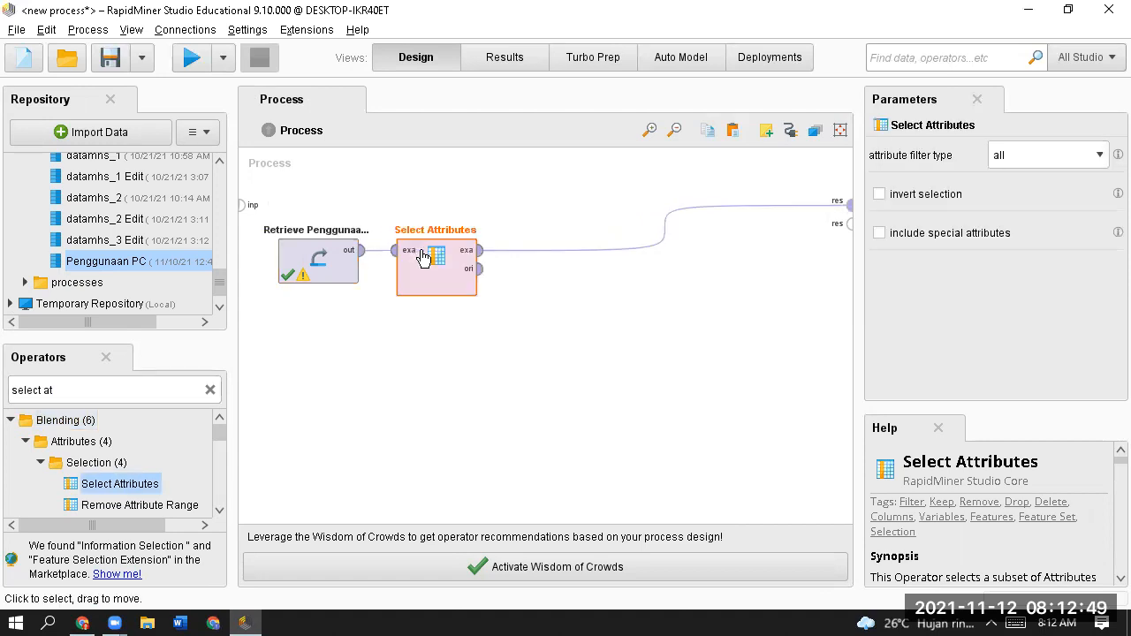
Set the Select Attributes filter type to subset and apply Jumlah_PC and Kebutuhan_PC as the selected attributes
click(1095, 158)
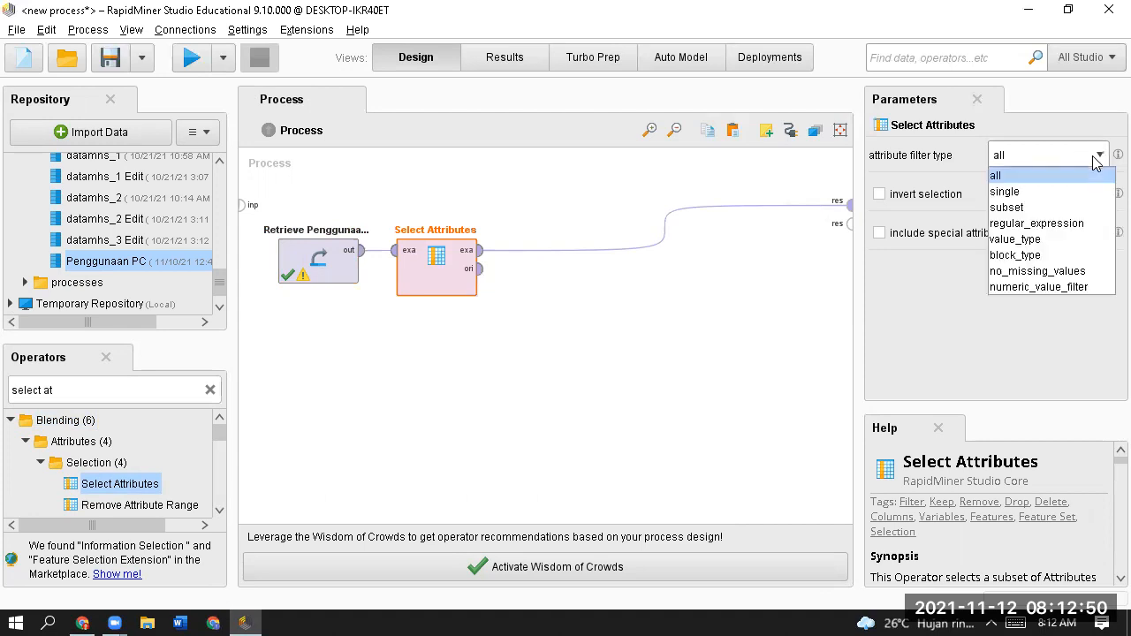
click(1054, 208)
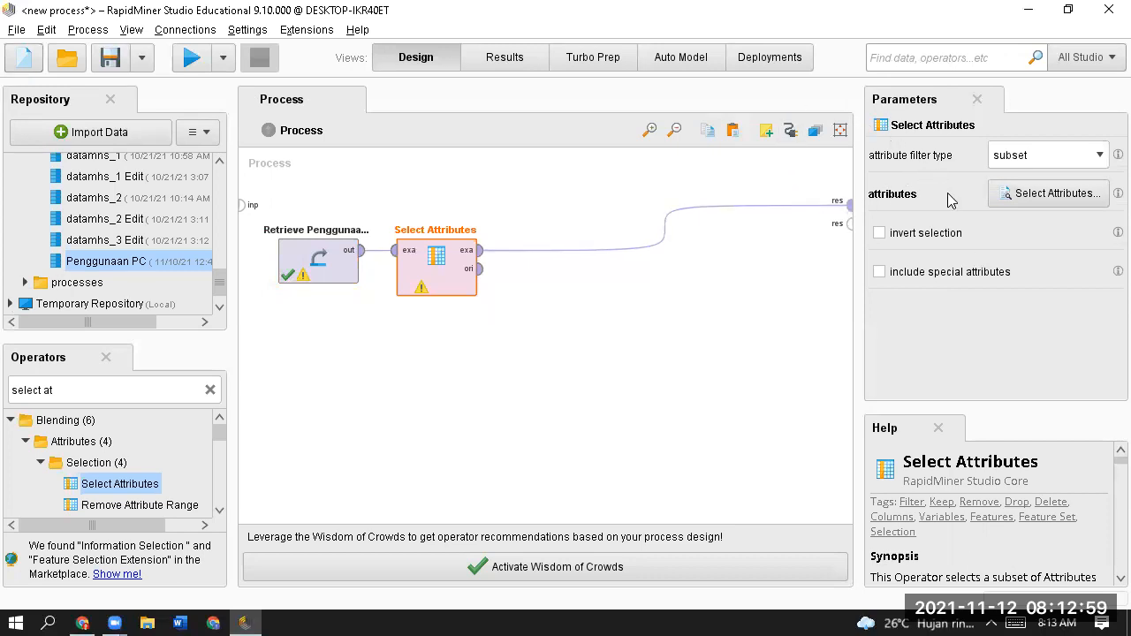
click(1048, 205)
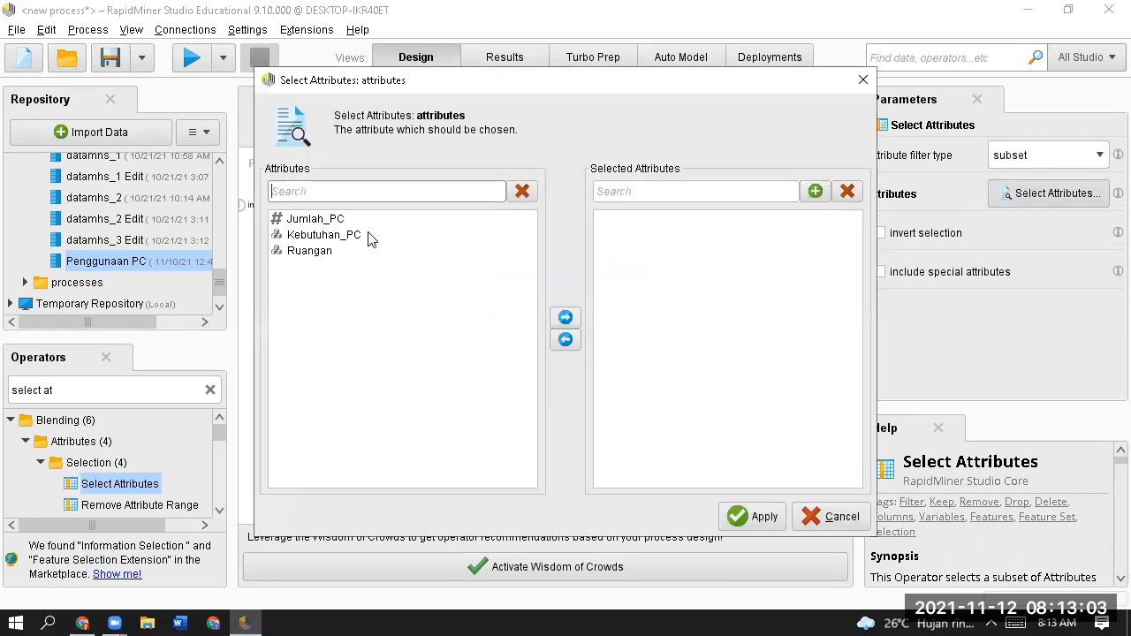
click(327, 224)
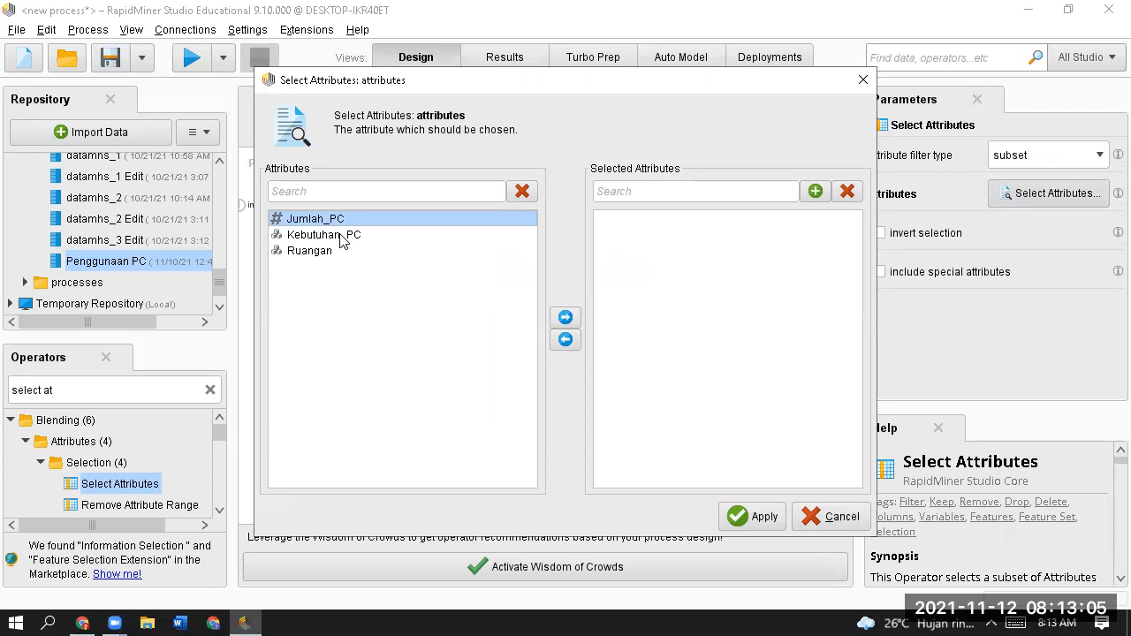
shift+click(343, 235)
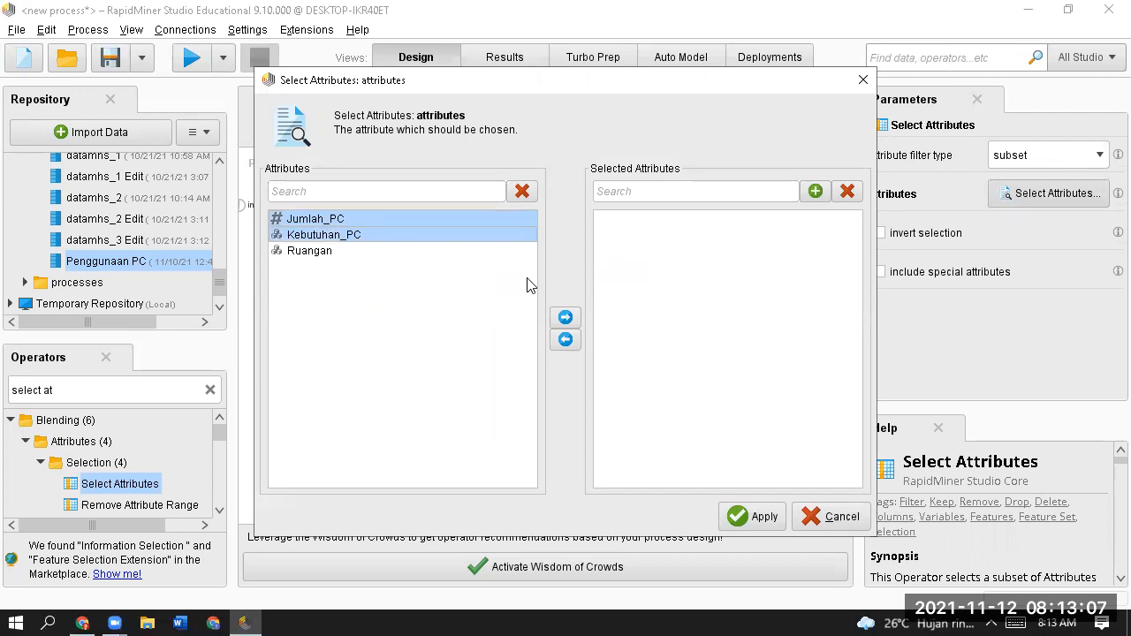
click(567, 318)
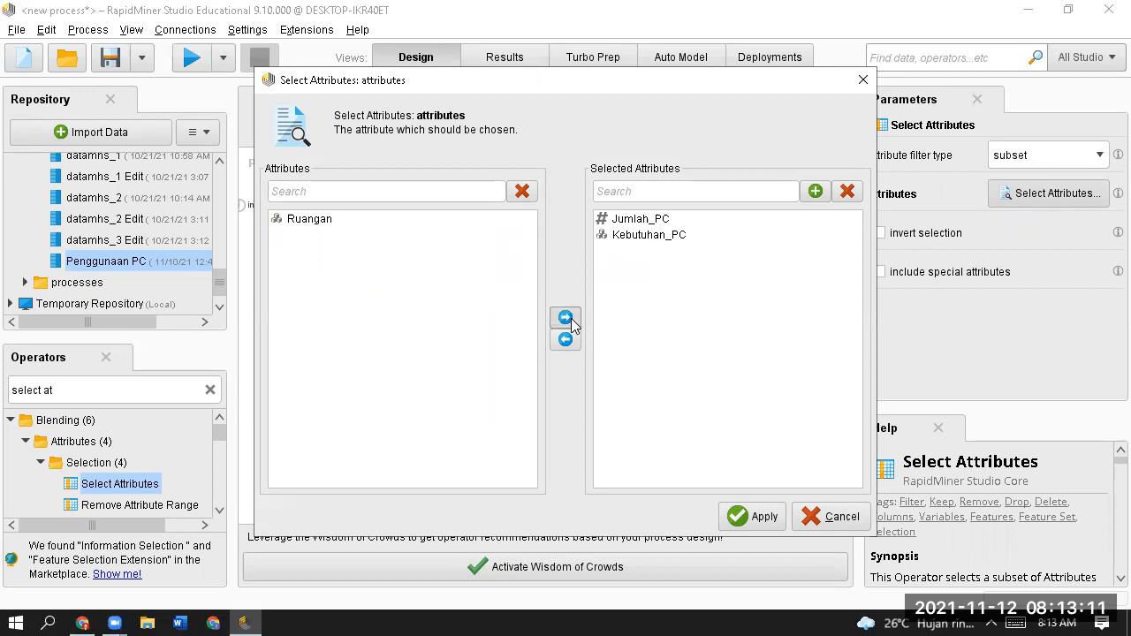
click(737, 512)
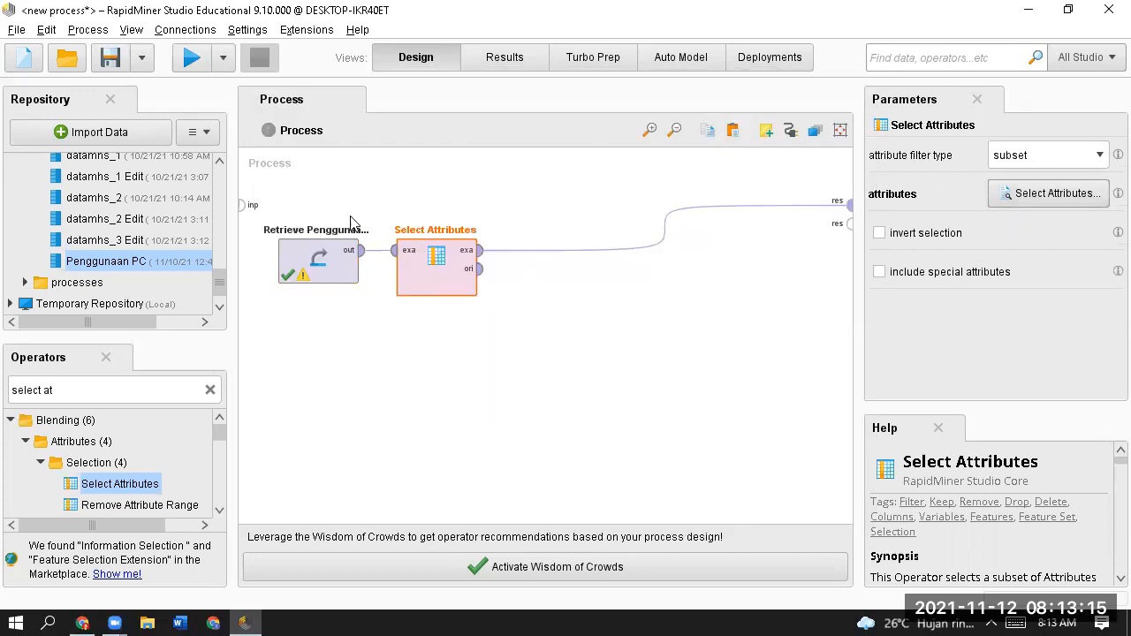
Run the process and examine the resulting example set with the selected attributes, comparing it against the process design
click(190, 58)
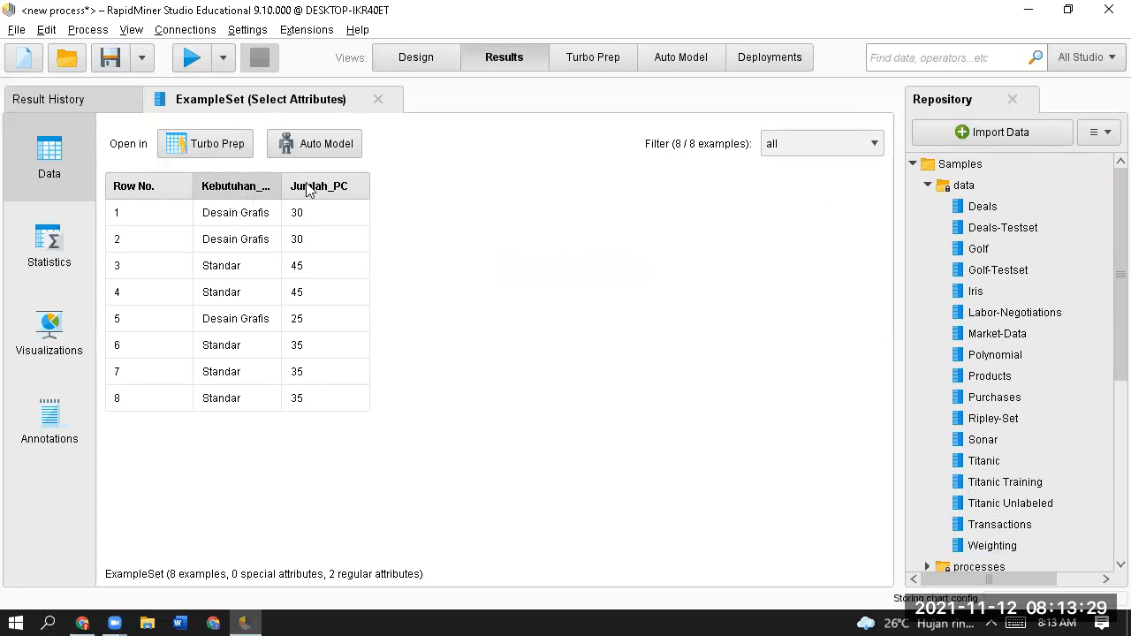
click(312, 216)
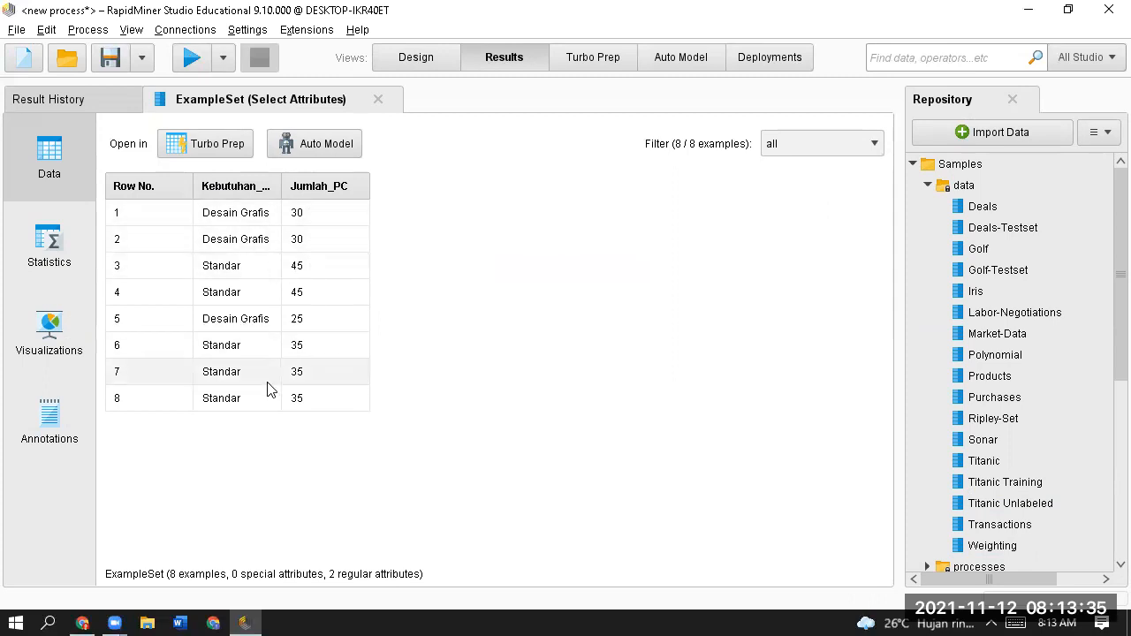
click(417, 60)
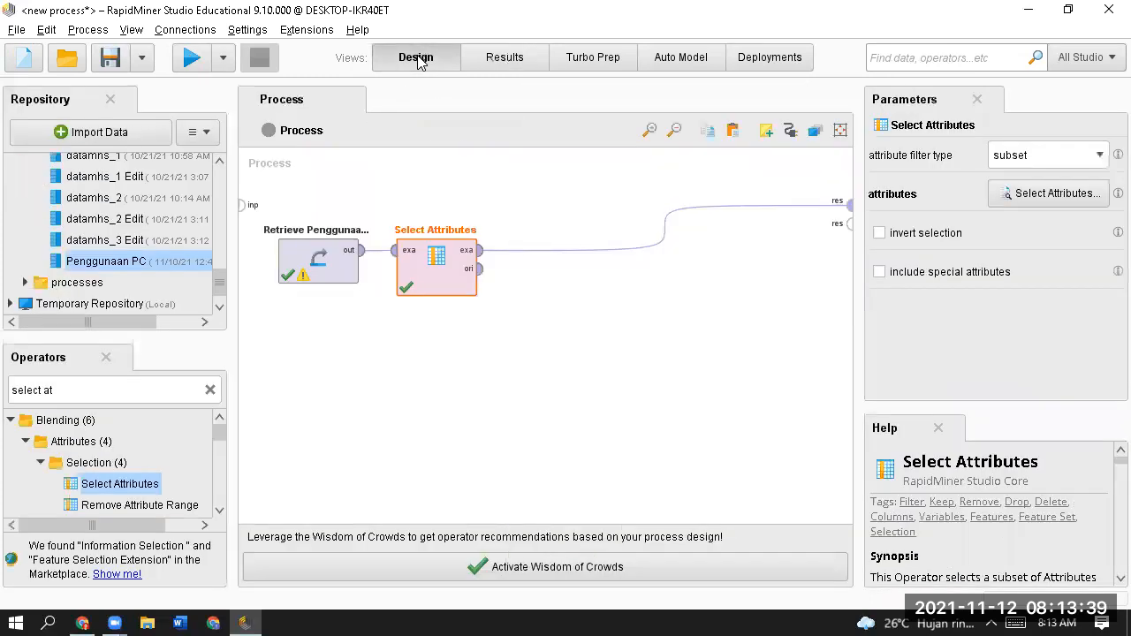
click(507, 61)
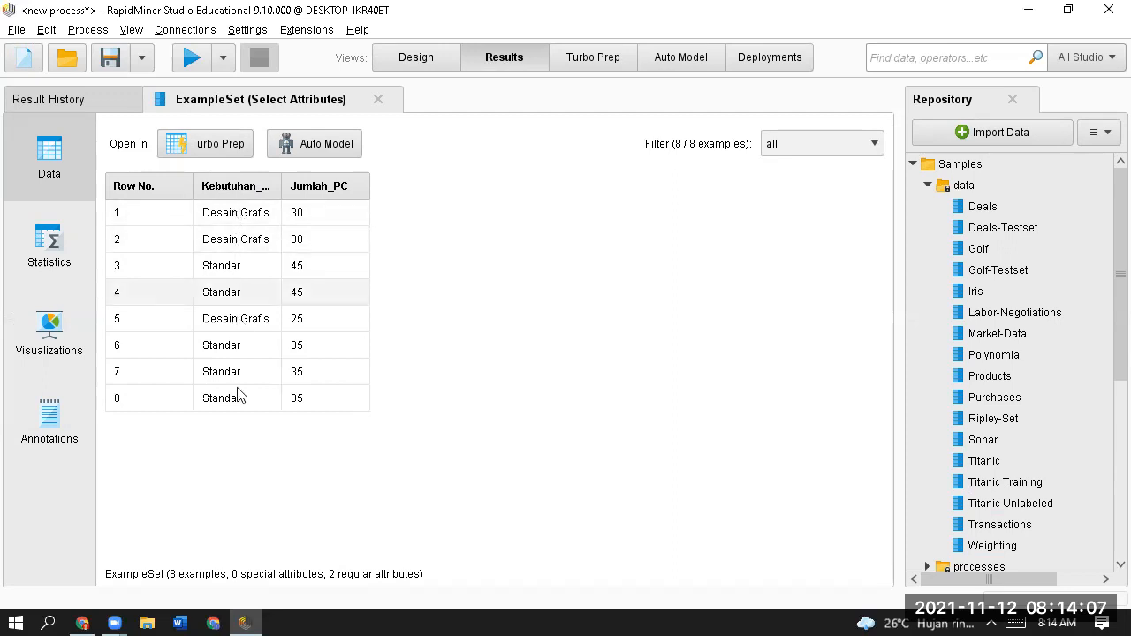
Find the Filter Examples operator and insert it into the connection between Select Attributes and the result port
click(415, 58)
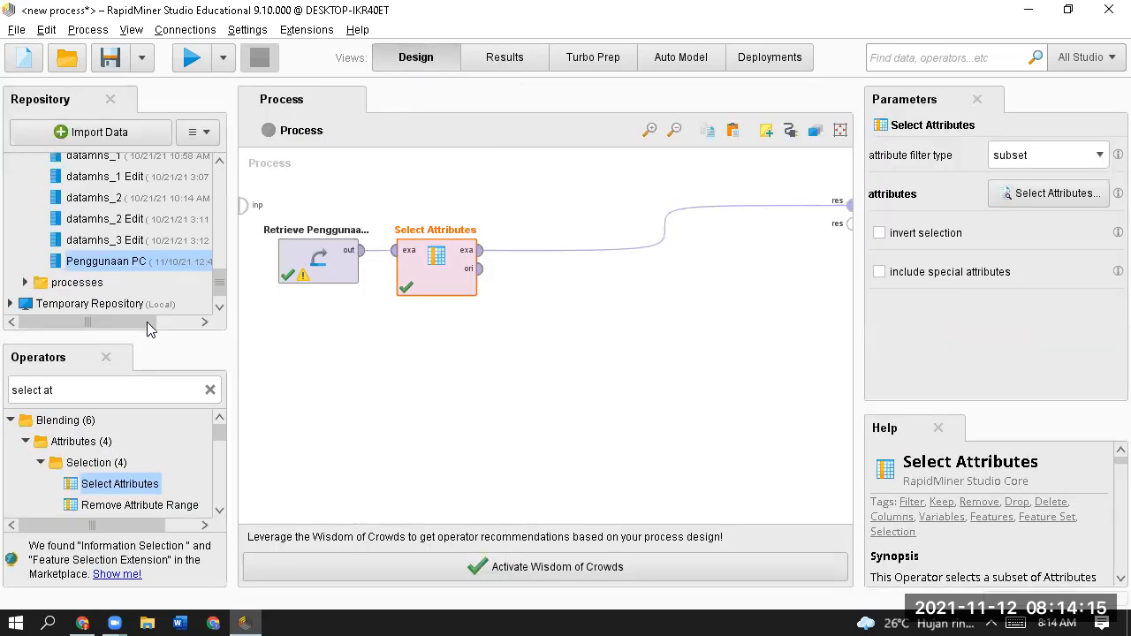
triple_click(122, 388)
text(filter)
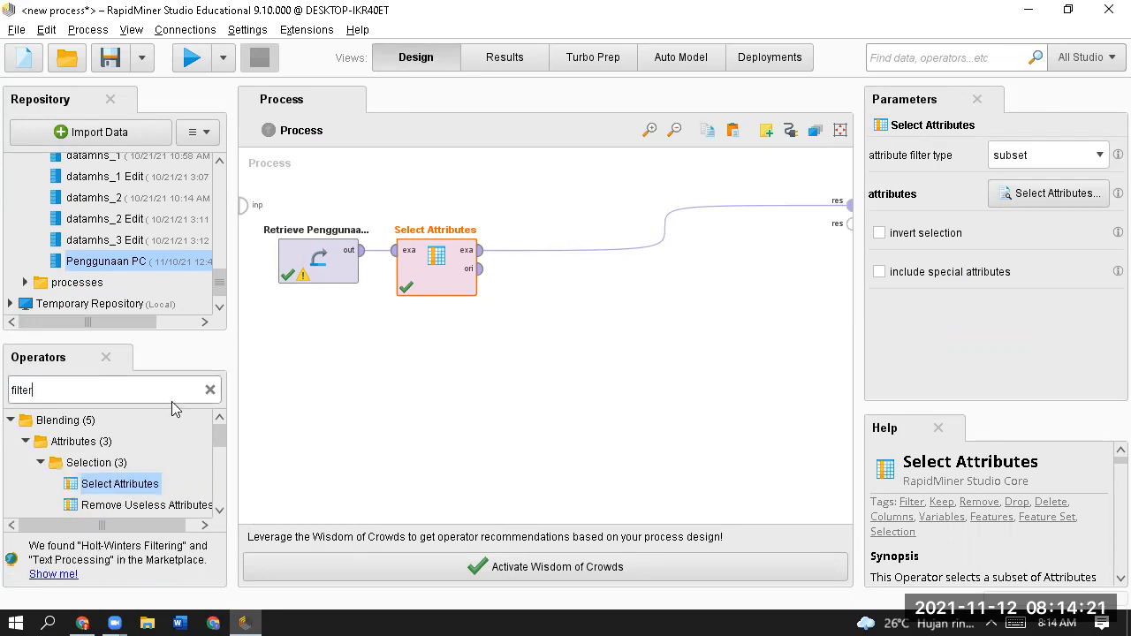
drag(221, 443, 211, 473)
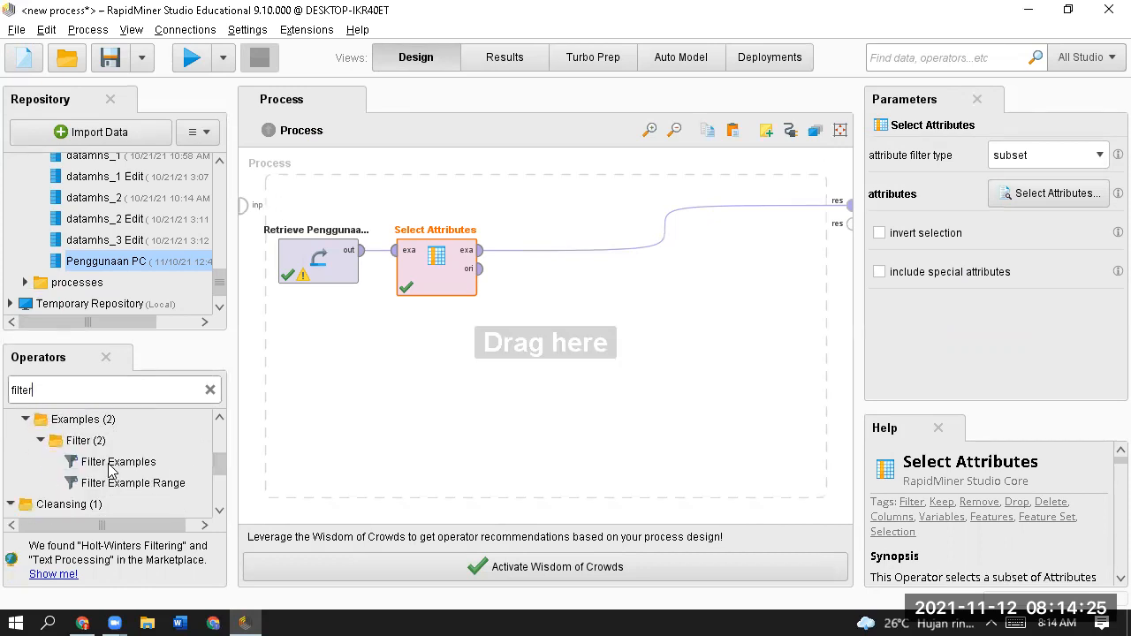
drag(113, 461, 554, 256)
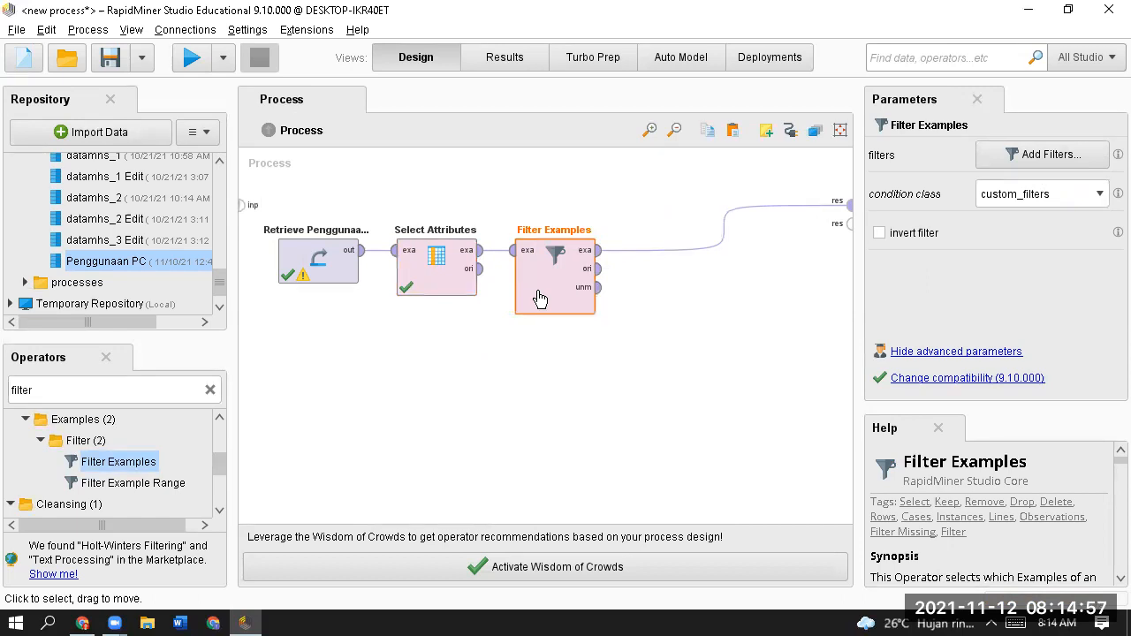
click(1064, 201)
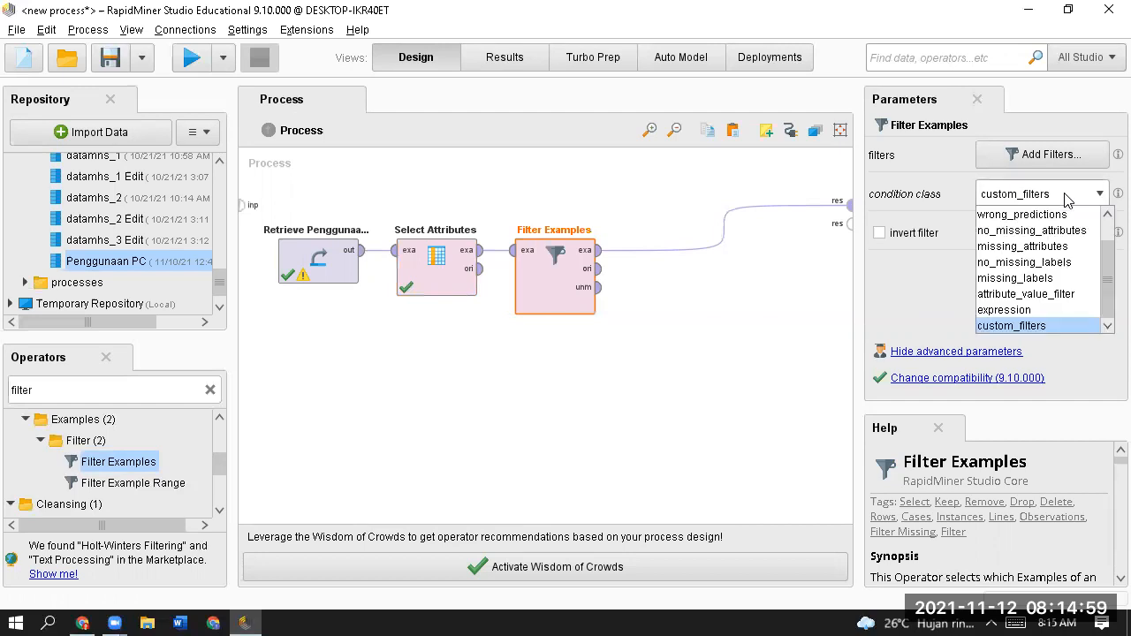
scroll(1106, 242, up, 1)
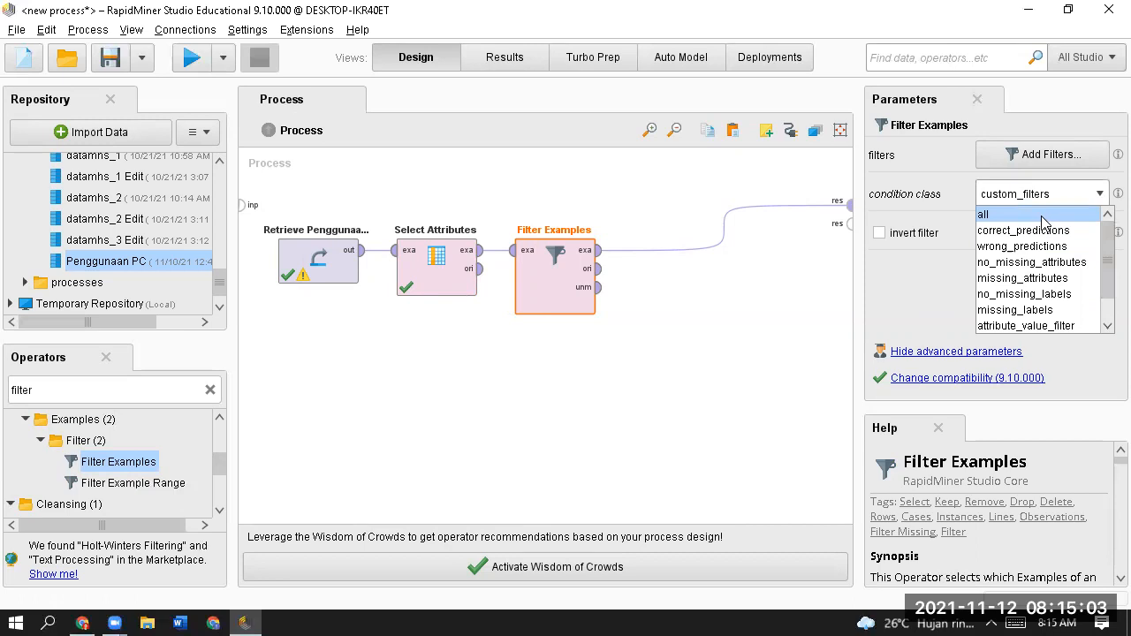
click(943, 162)
Define two match-all custom filters in Filter Examples: Kebutuhan_PC equals Desain Grafis and Kebutuhan_PC equals Standar
click(1039, 156)
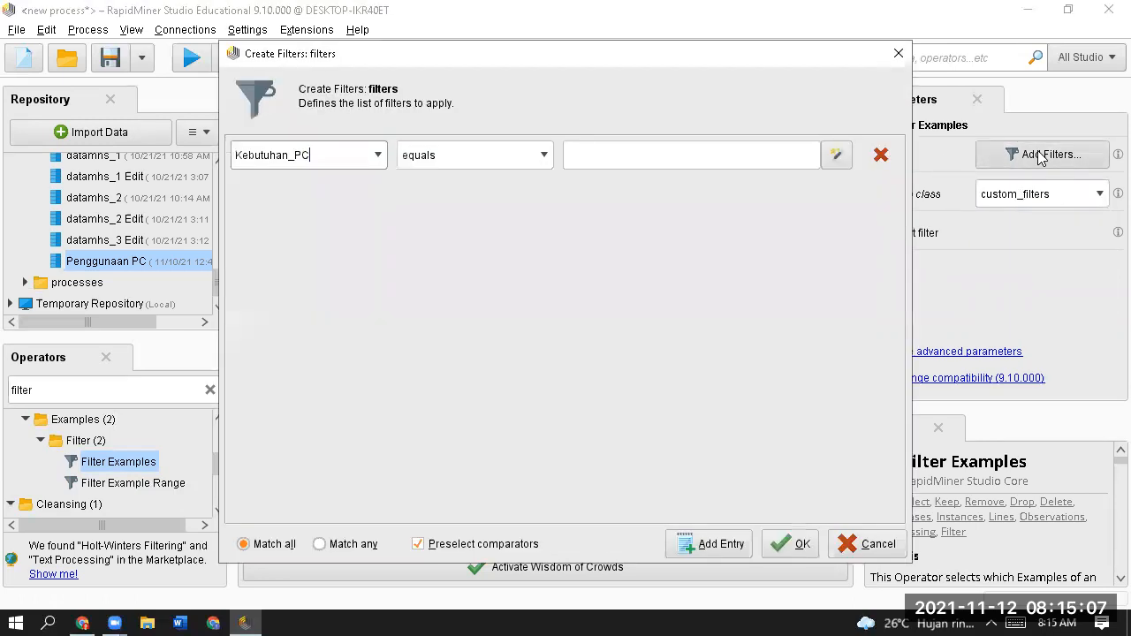
click(377, 155)
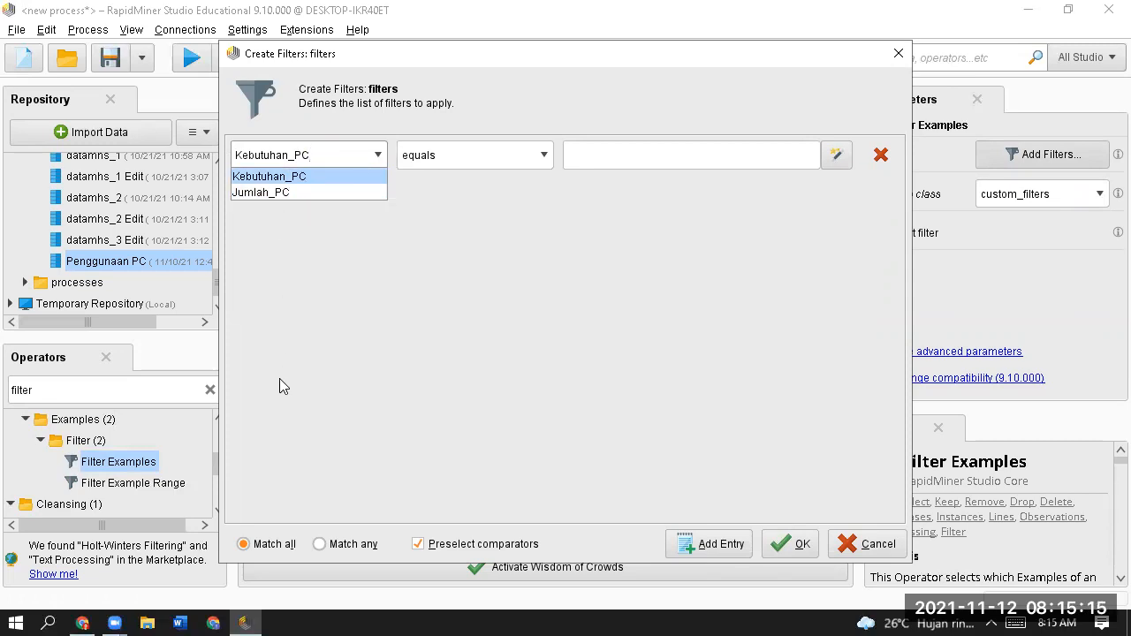
click(323, 263)
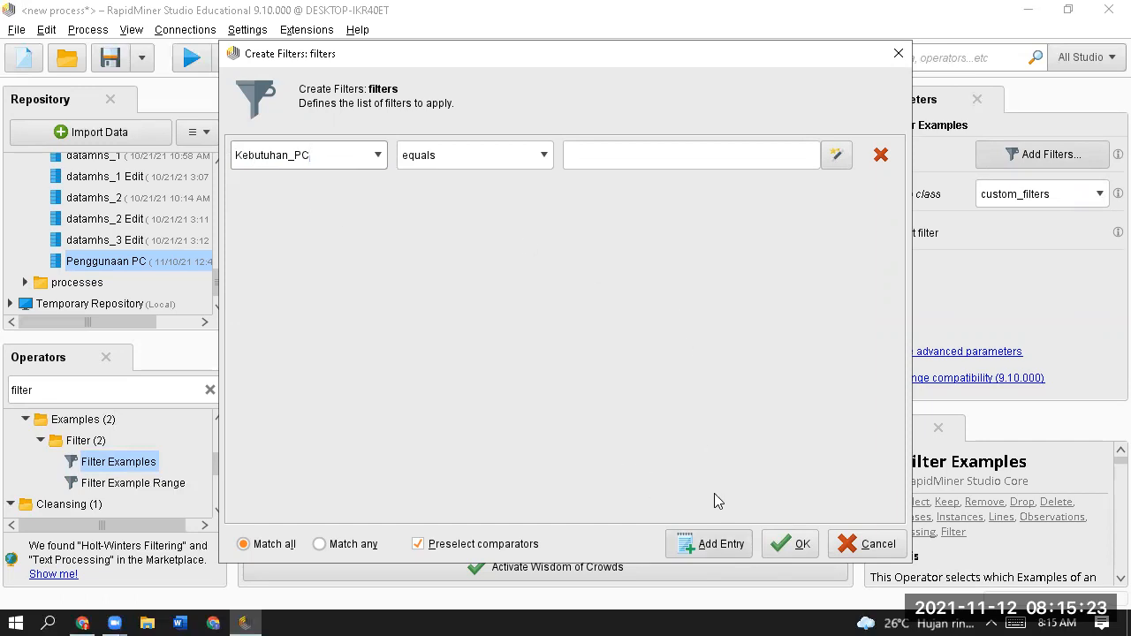
click(711, 543)
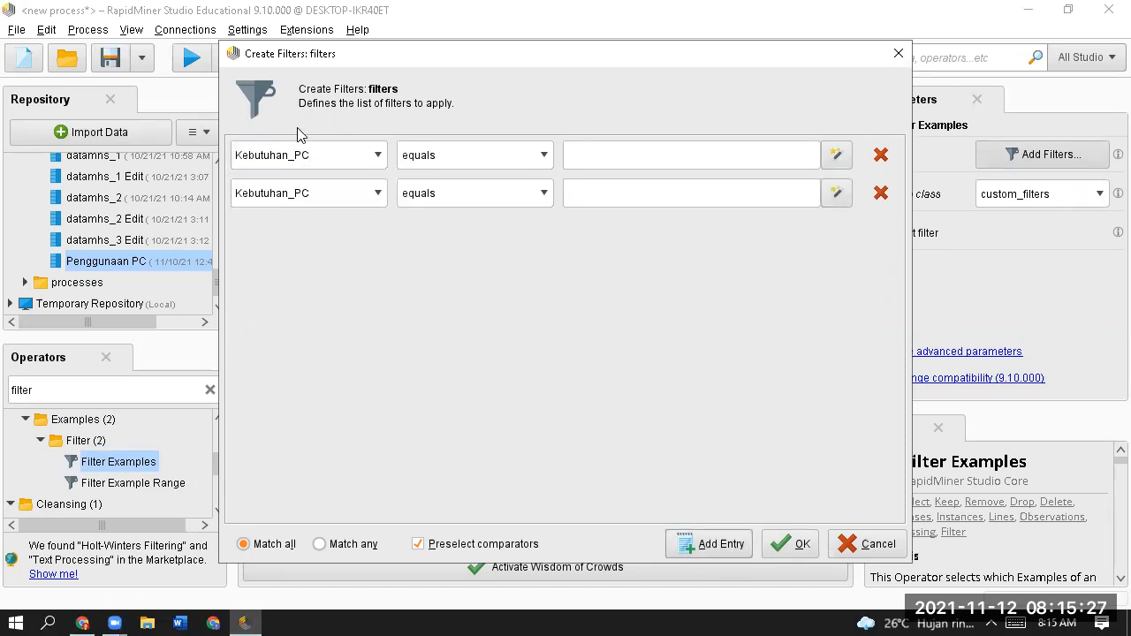
click(377, 156)
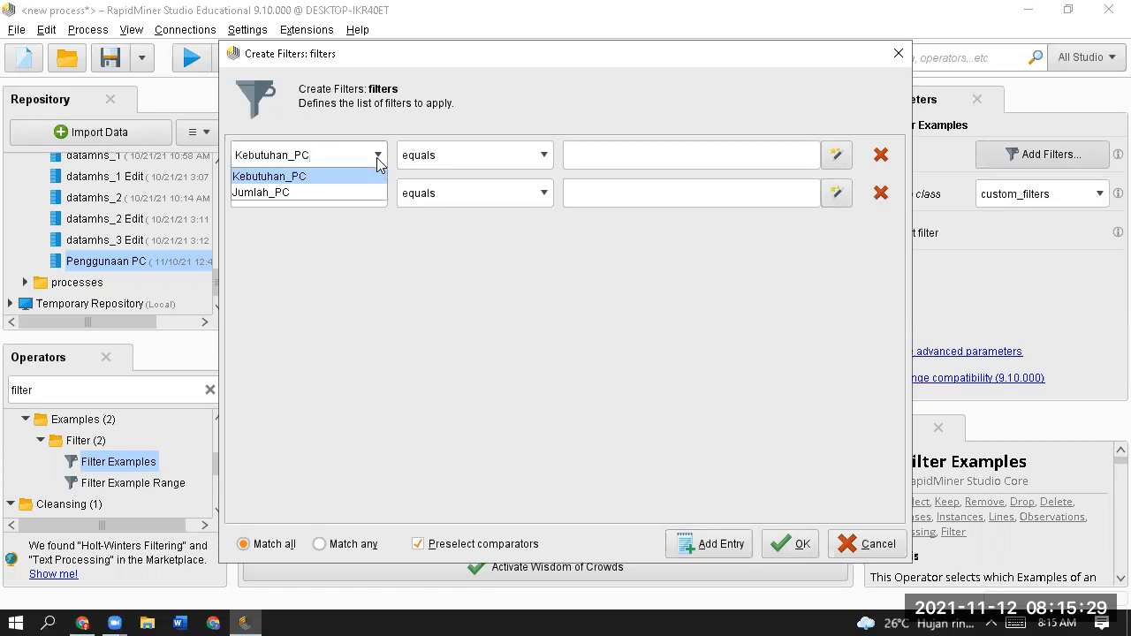
click(377, 156)
click(579, 157)
text(De)
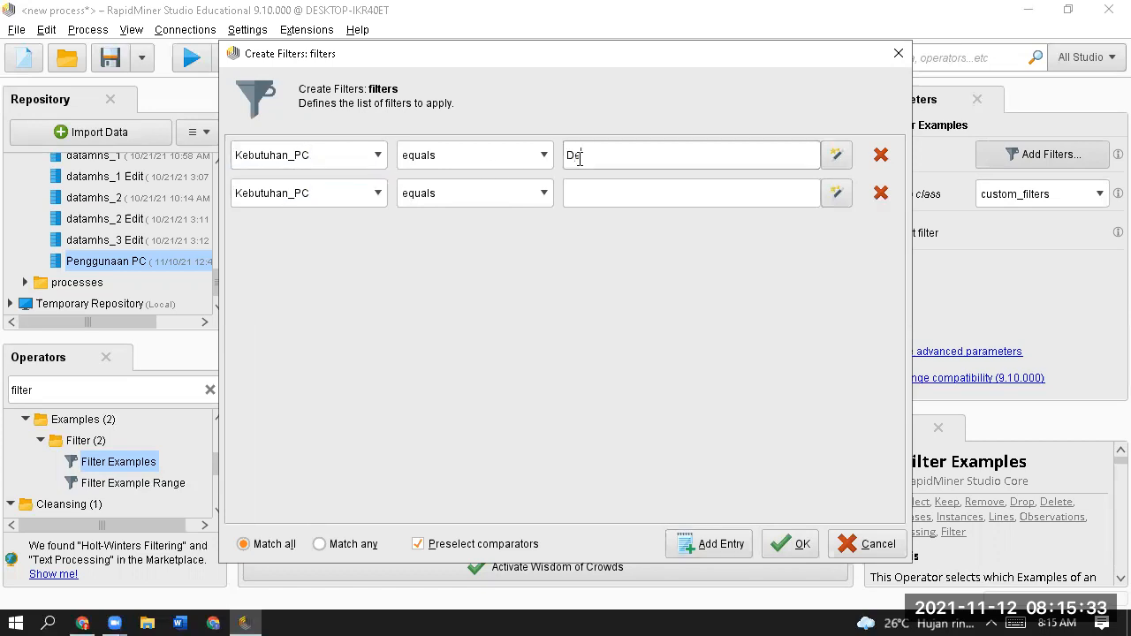
text(sain Grafis)
click(620, 205)
text(Standar)
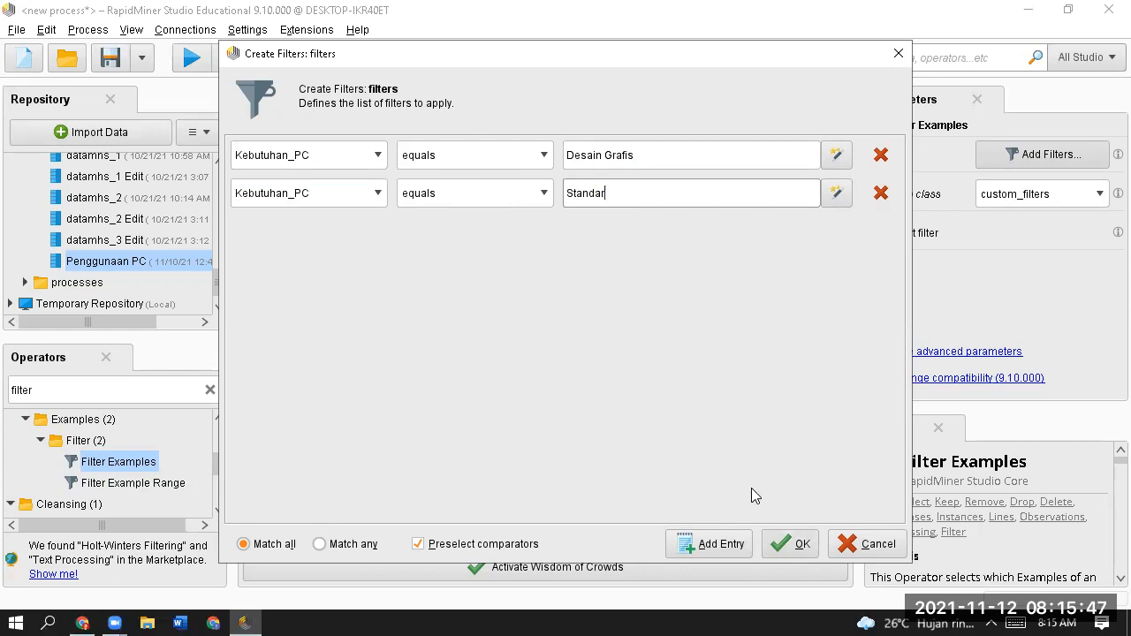
key(Return)
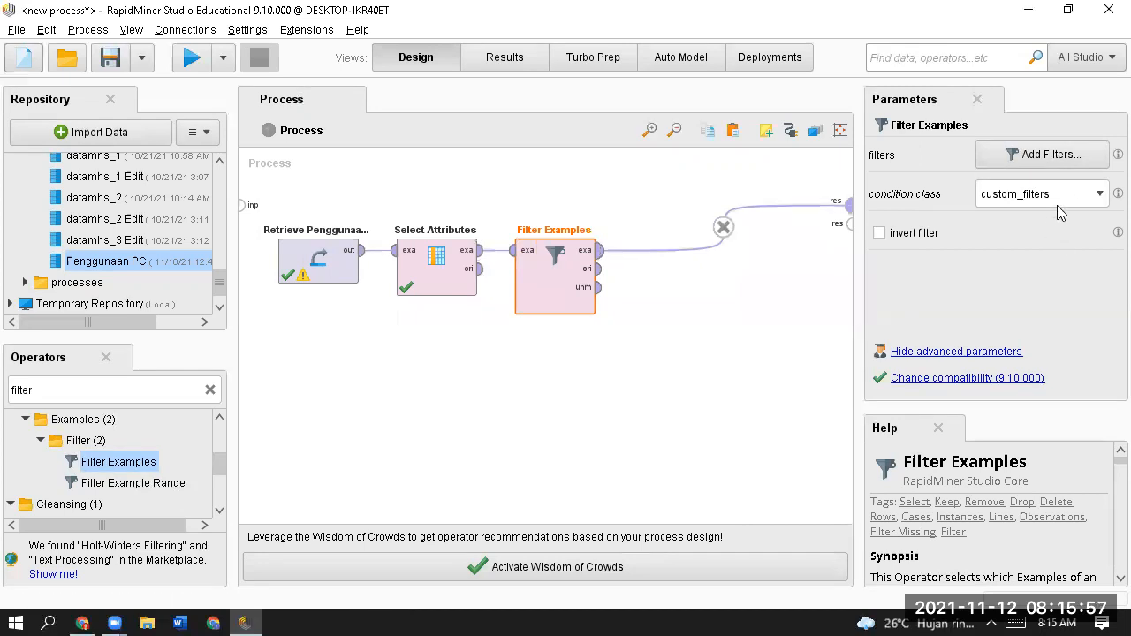
Set the Filter Examples condition class to all and run the process to view the resulting example set
click(1084, 194)
scroll(1070, 221, up, 2)
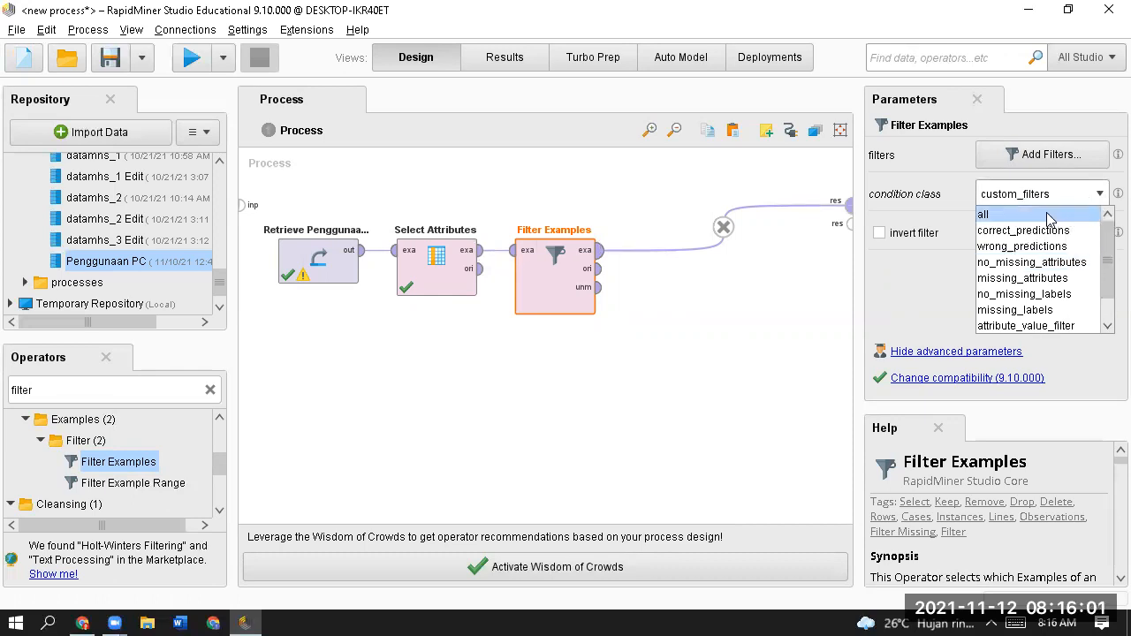
click(1065, 214)
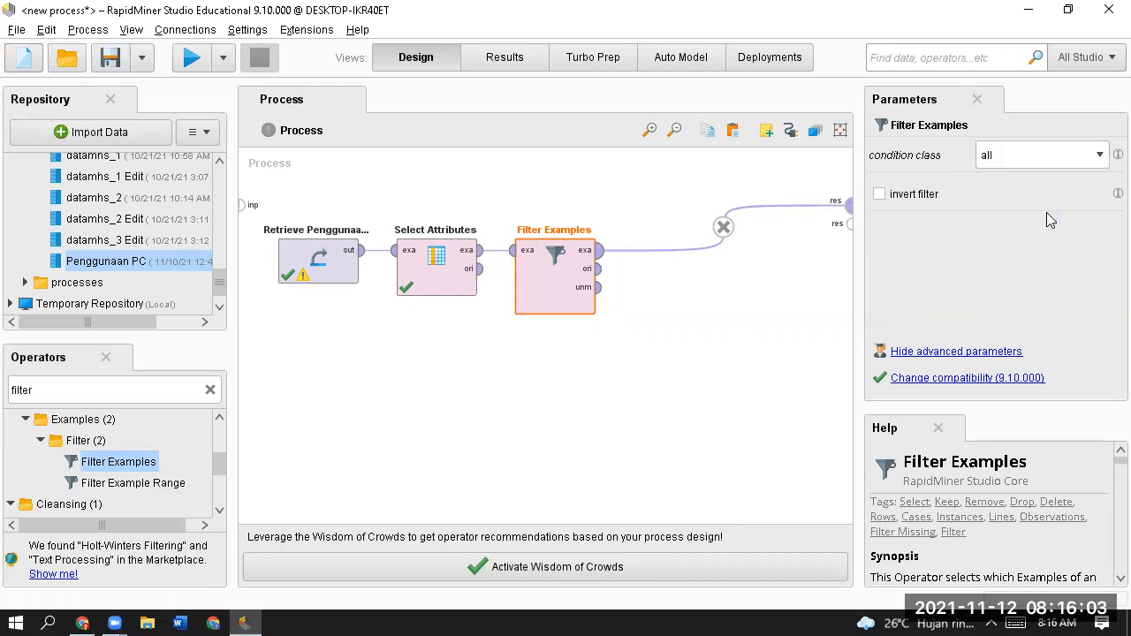
click(198, 62)
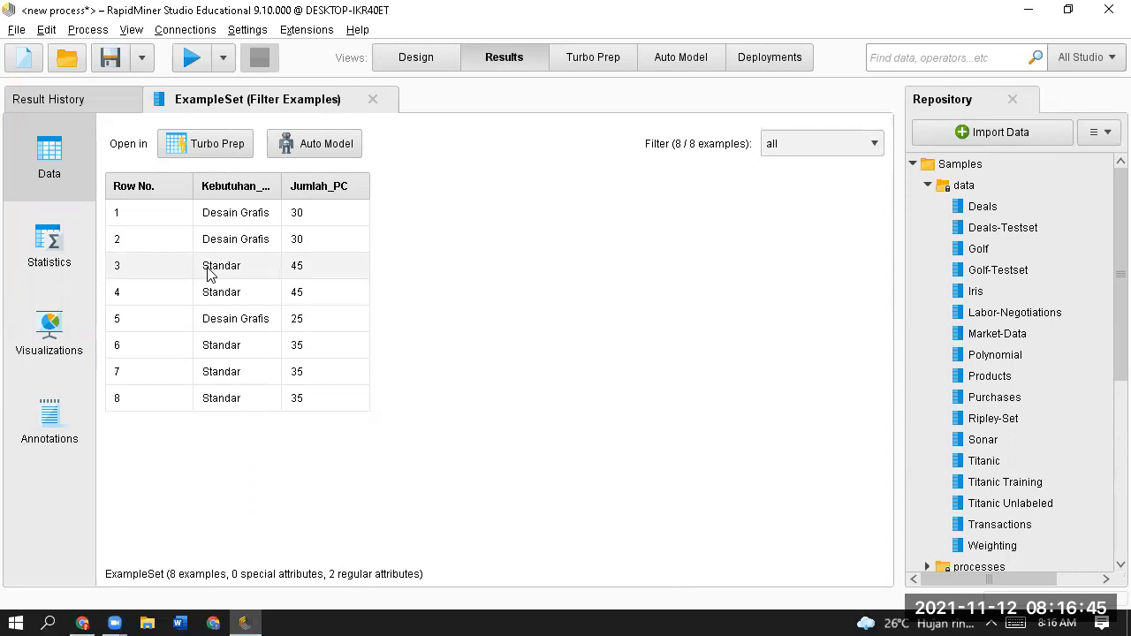
Find the Aggregate operator and insert it into the connection between Filter Examples and the result port
click(414, 58)
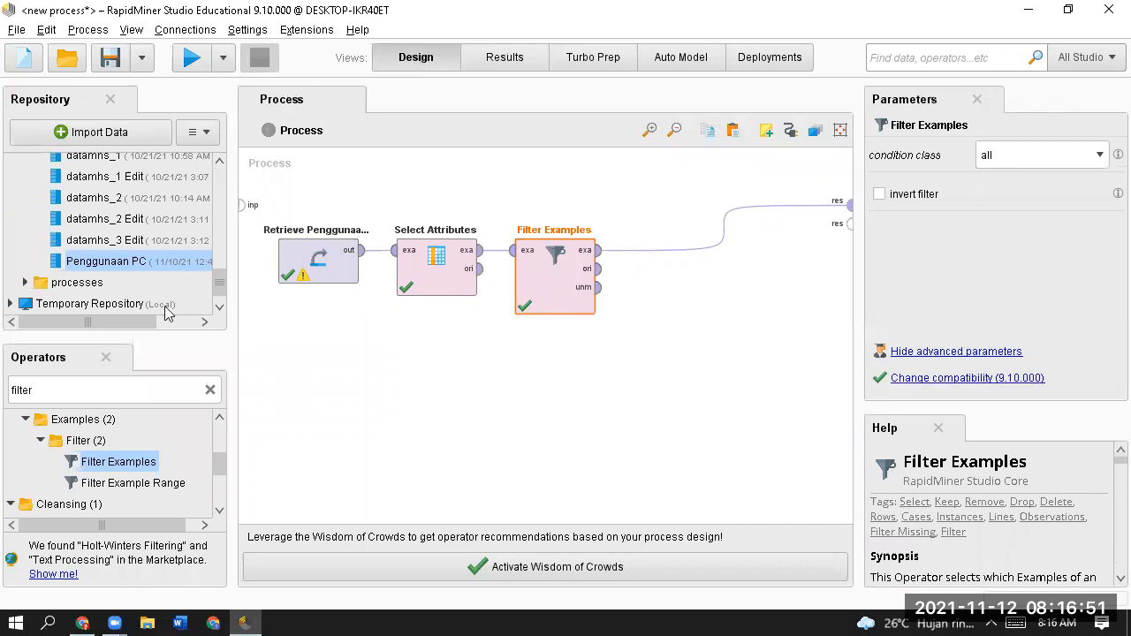
double_click(48, 389)
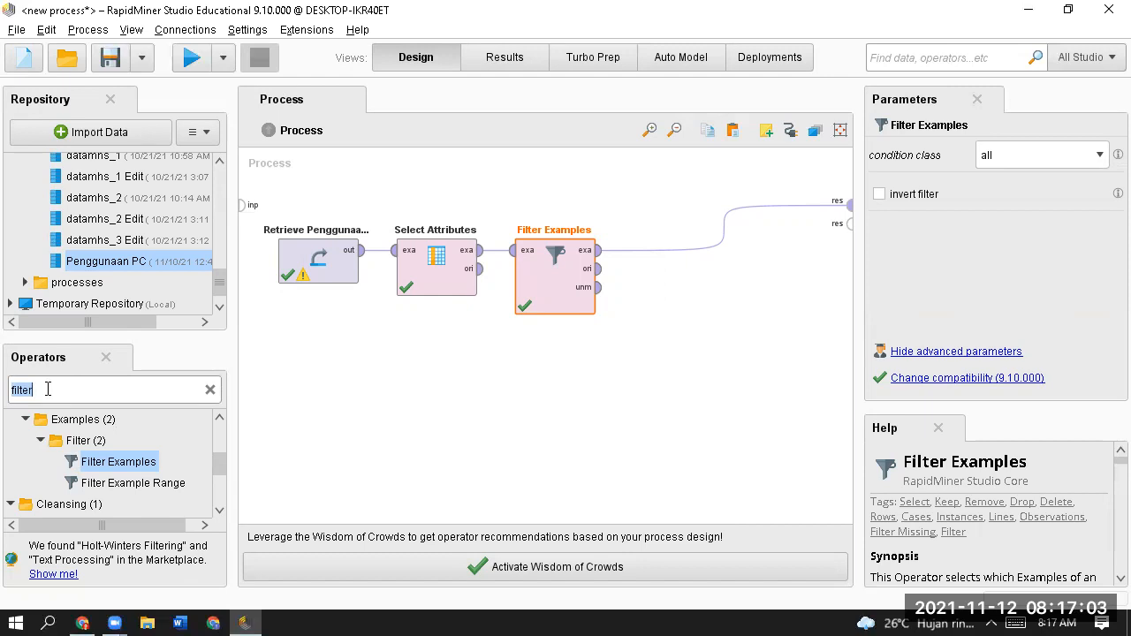
text(aggre)
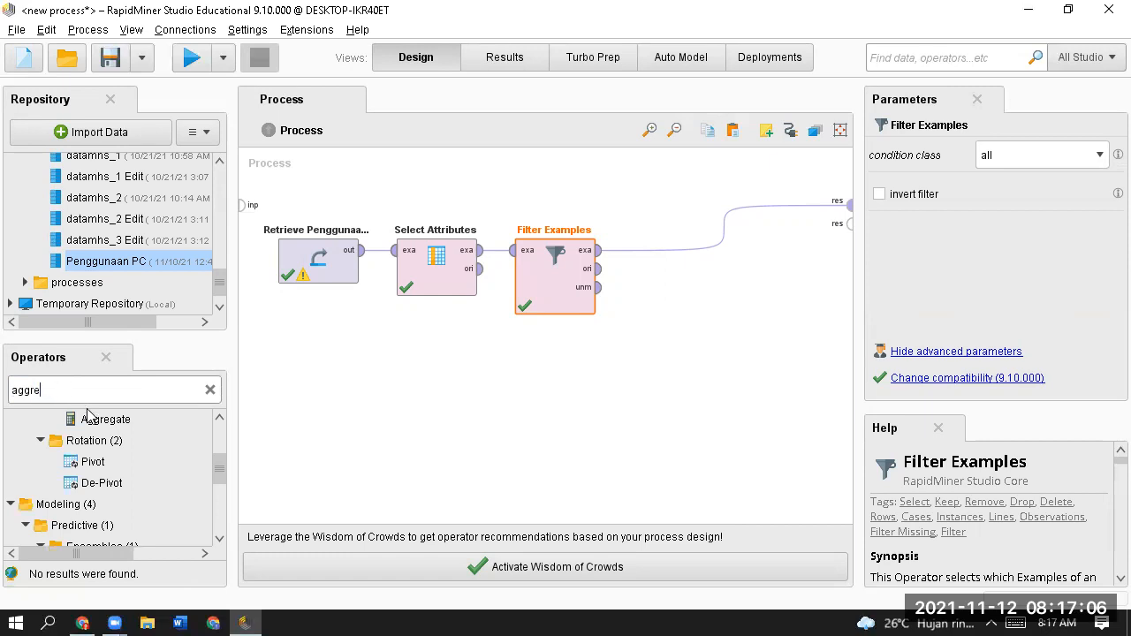
drag(88, 419, 672, 257)
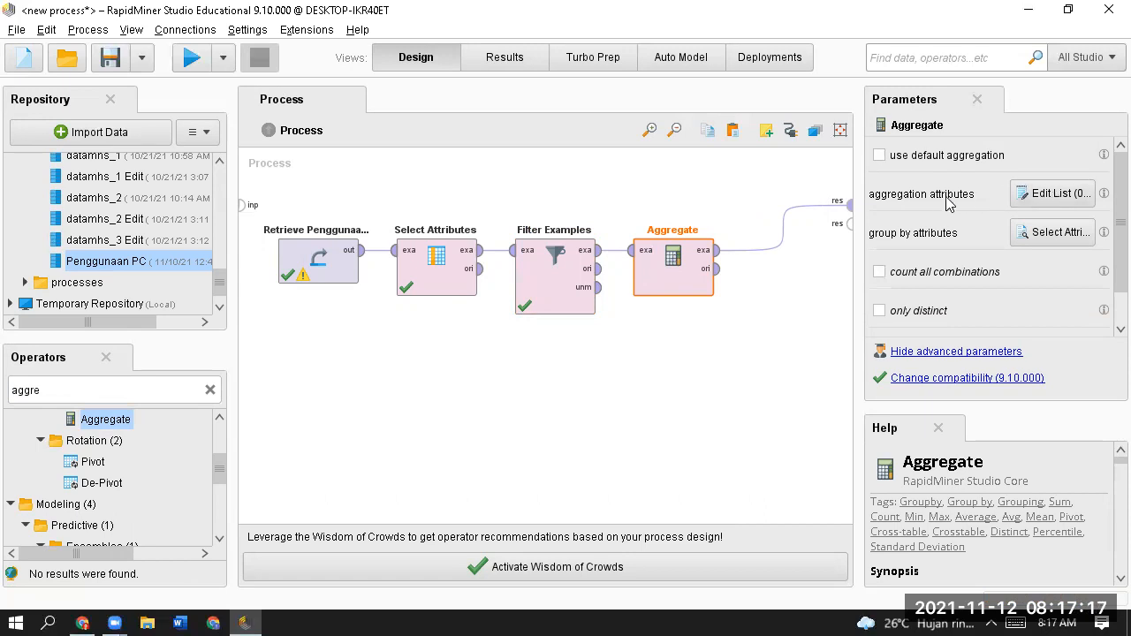
Add Jumlah_PC as the aggregation attribute of the Aggregate operator with the sum function and apply it
click(1066, 200)
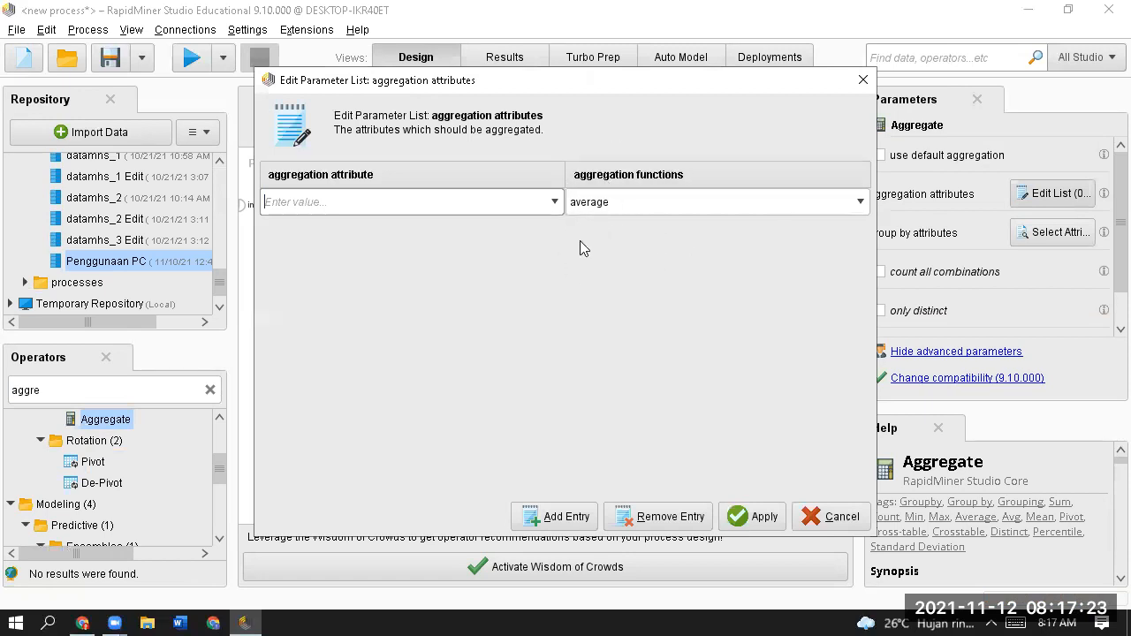
click(554, 204)
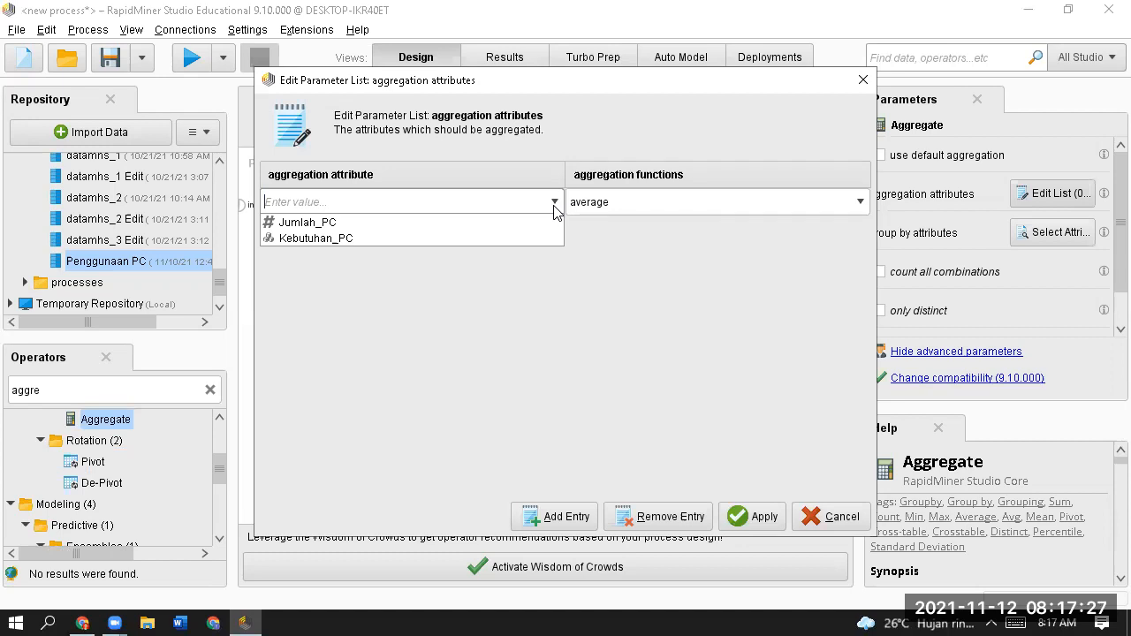
click(466, 225)
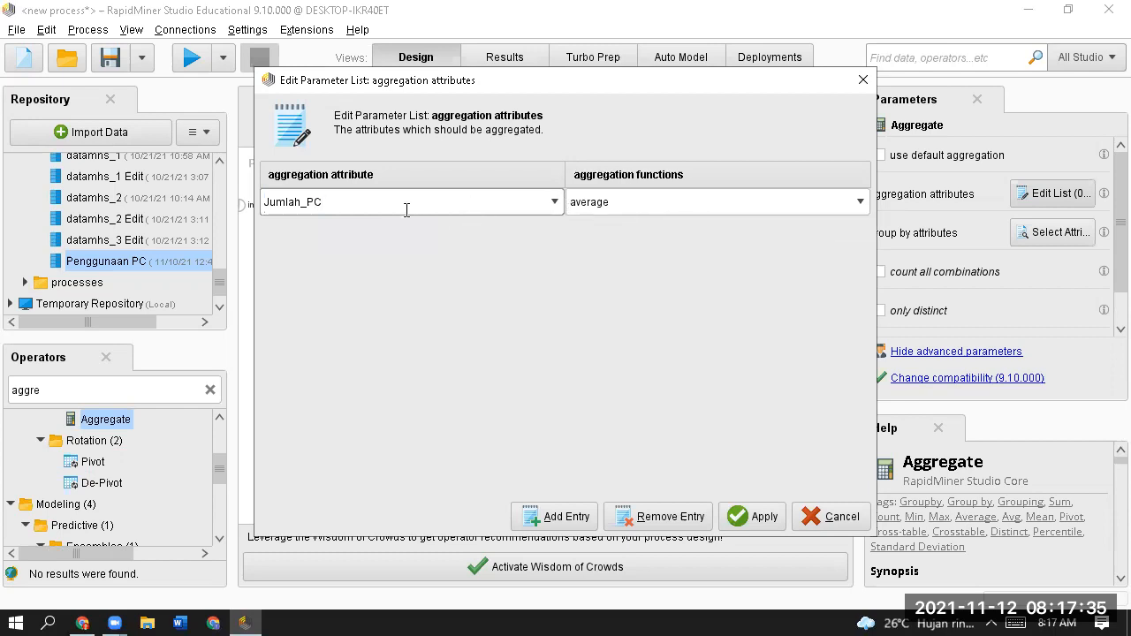
click(620, 203)
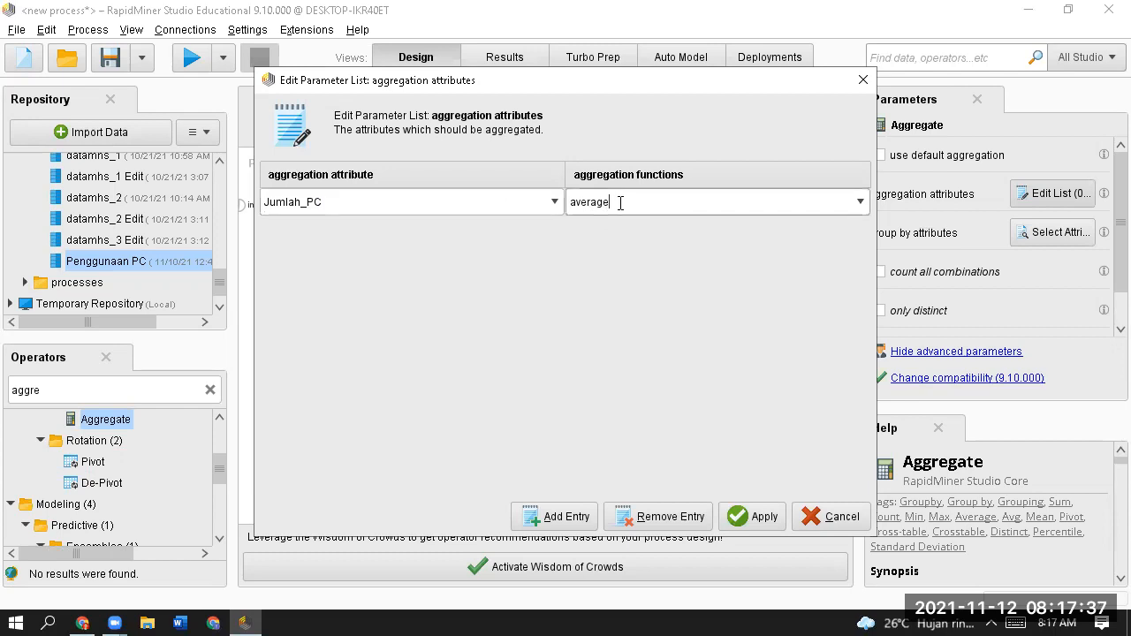
click(862, 210)
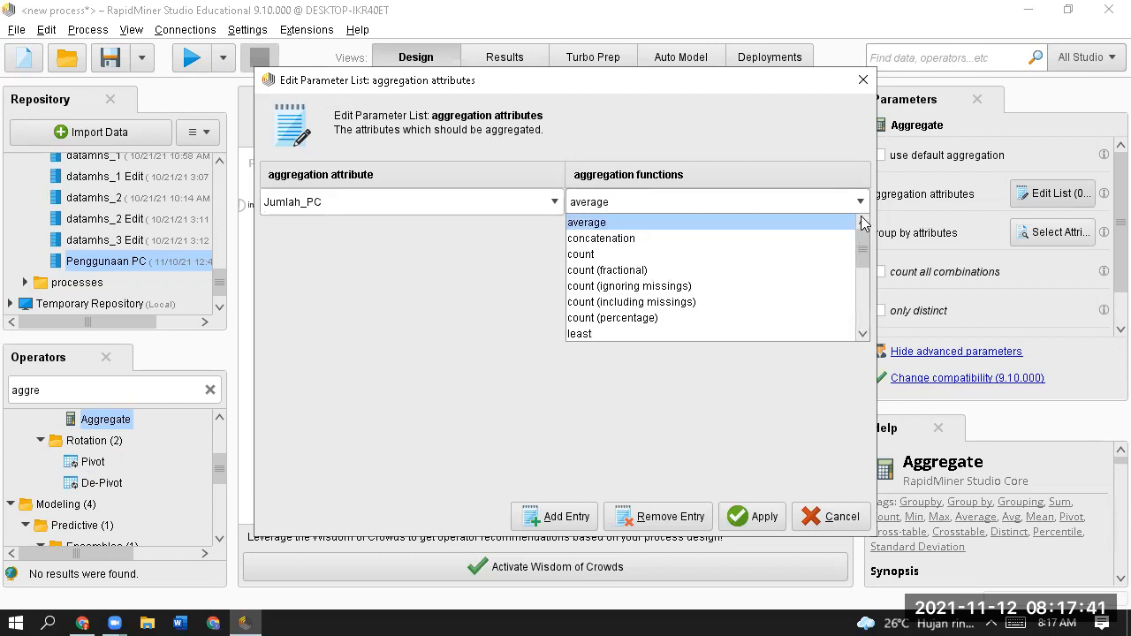
drag(863, 243, 865, 325)
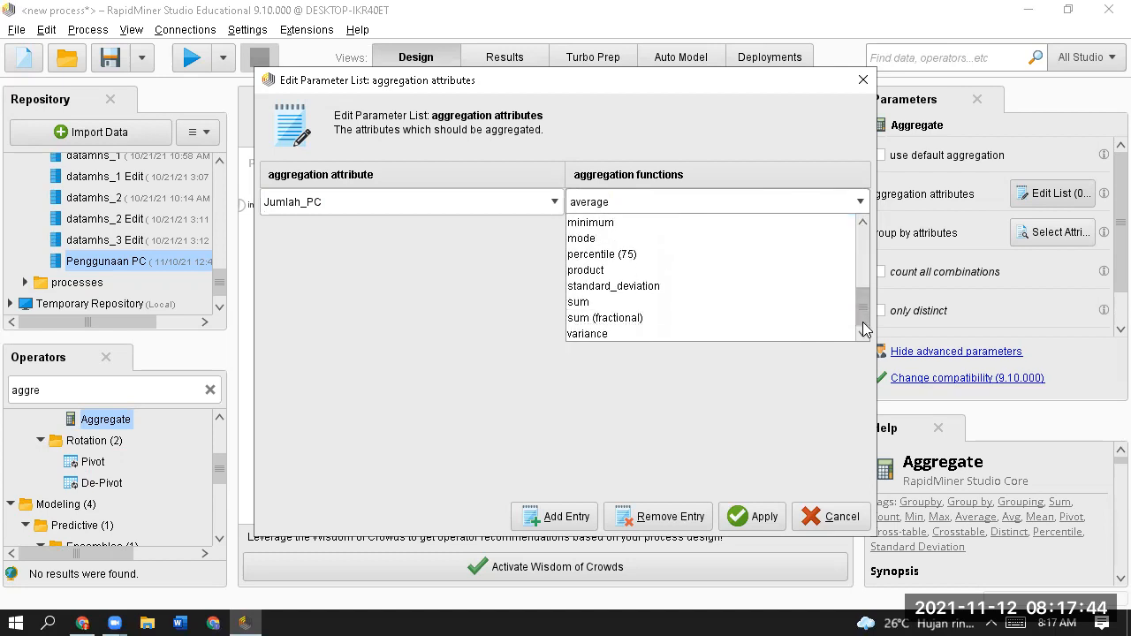
click(596, 302)
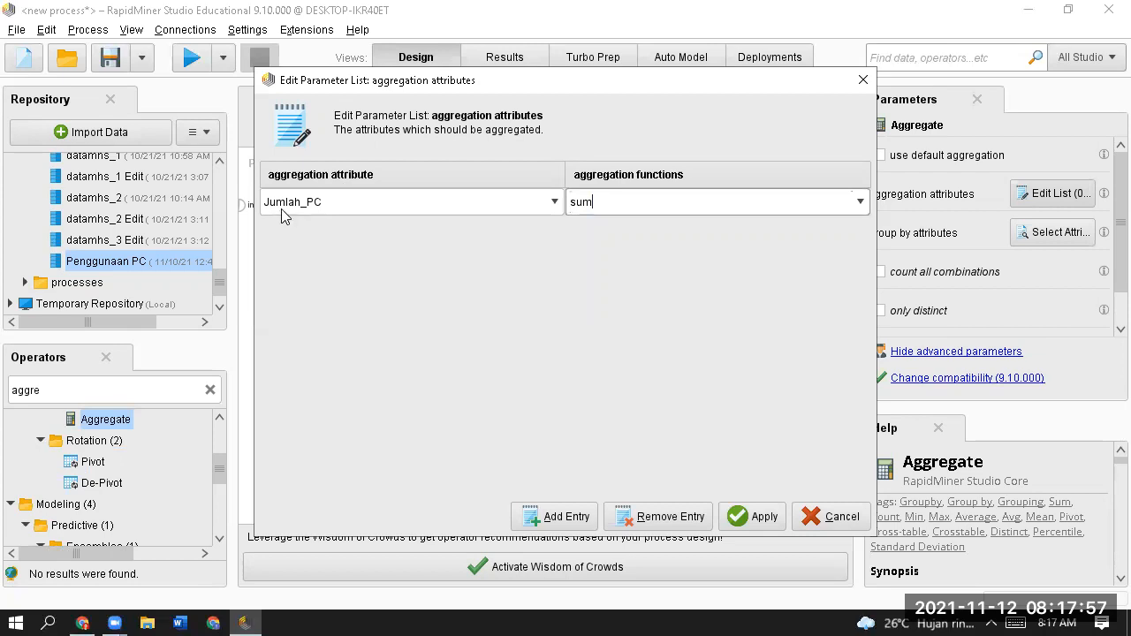
click(750, 514)
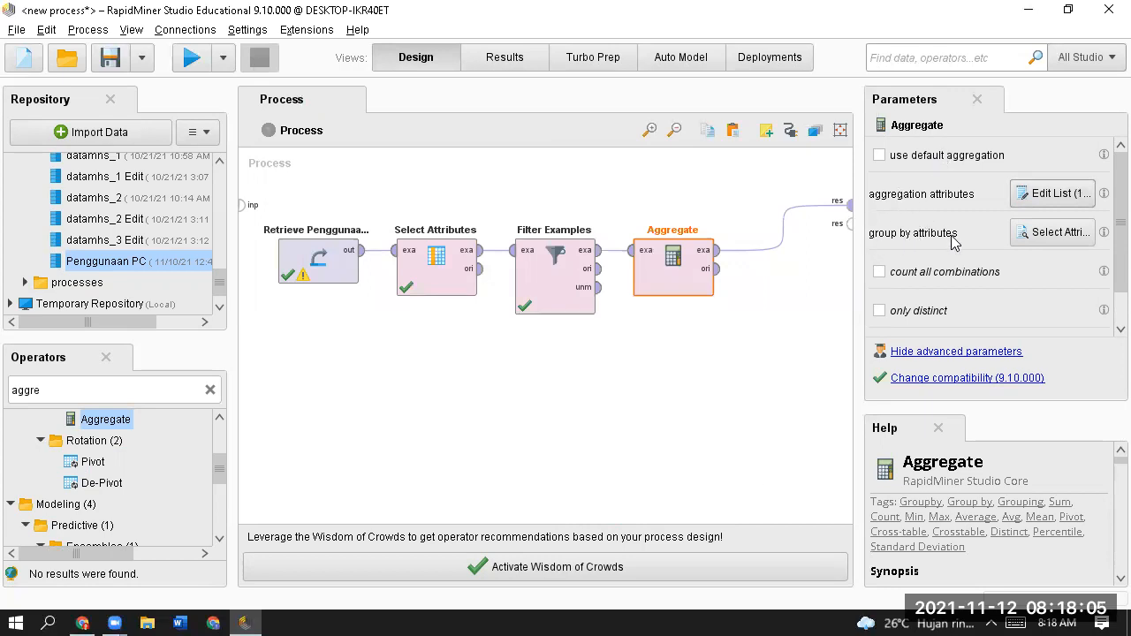
Select Kebutuhan_PC as the group by attribute of the Aggregate operator and apply the selection
click(1049, 235)
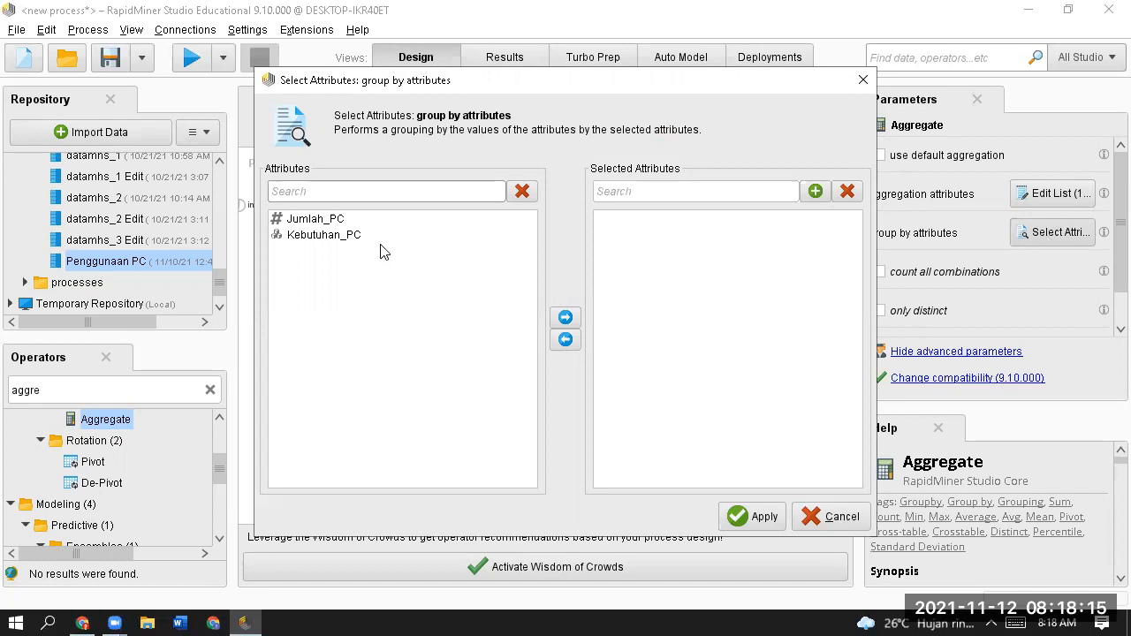
click(323, 244)
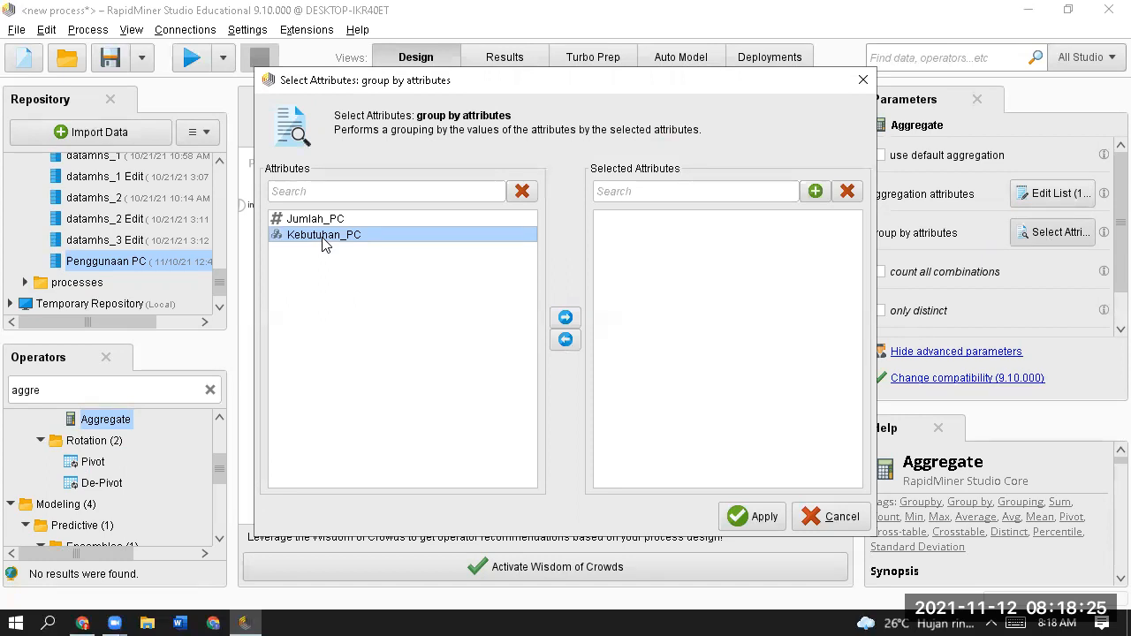
click(566, 318)
click(749, 513)
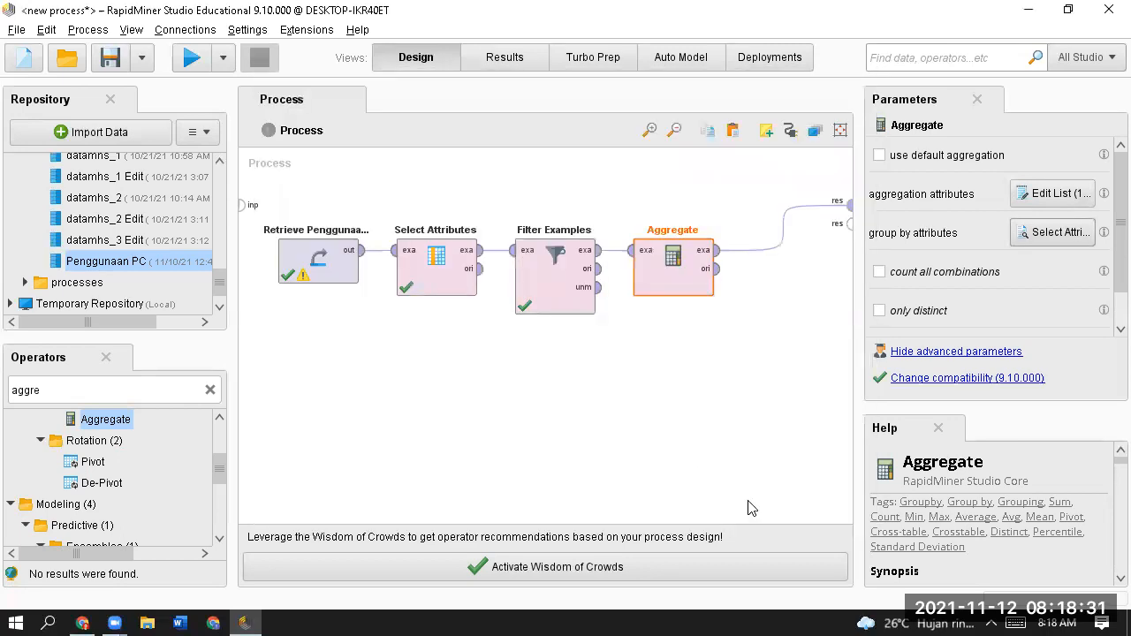
Run the process and widen the Kebutuhan_PC and sum(Jumlah_PC) columns to examine the aggregated result
click(192, 58)
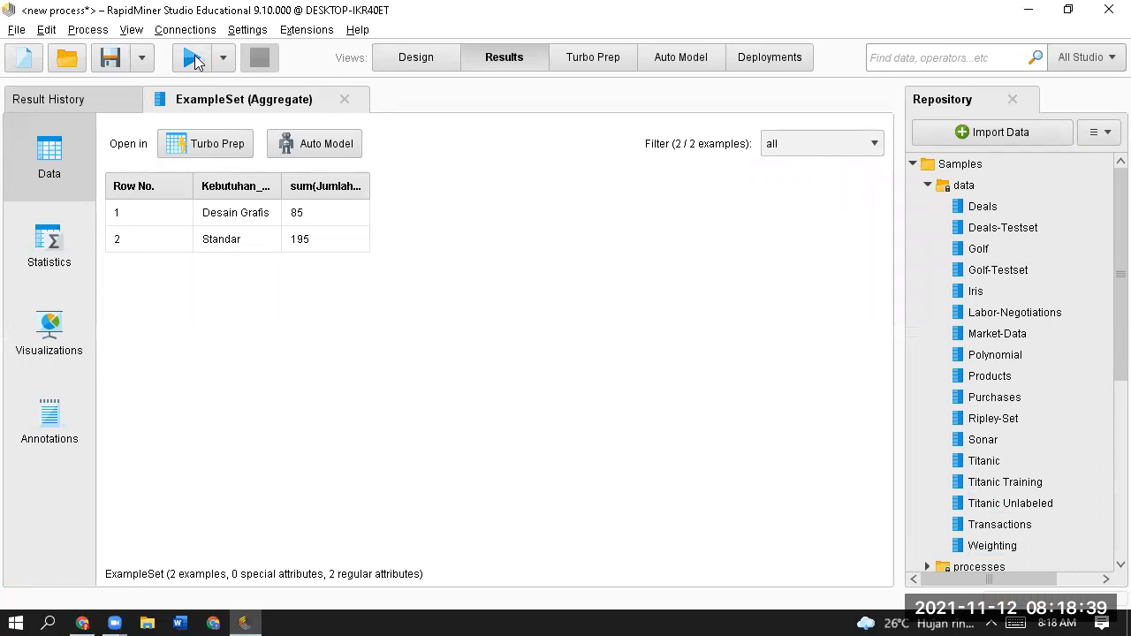
drag(281, 186, 300, 187)
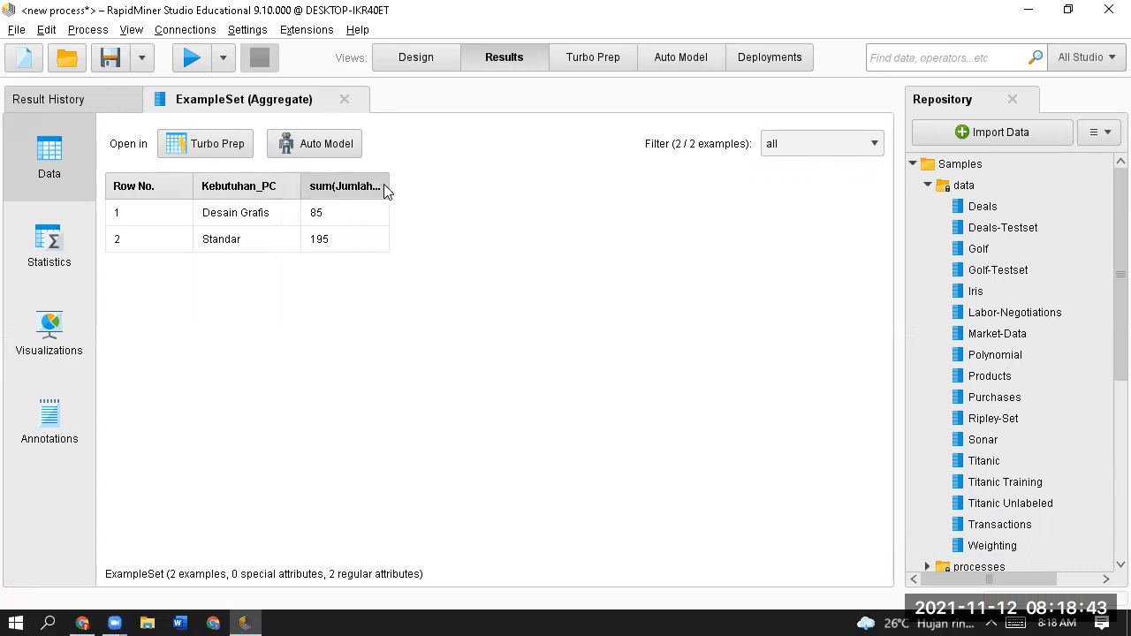
drag(390, 186, 414, 188)
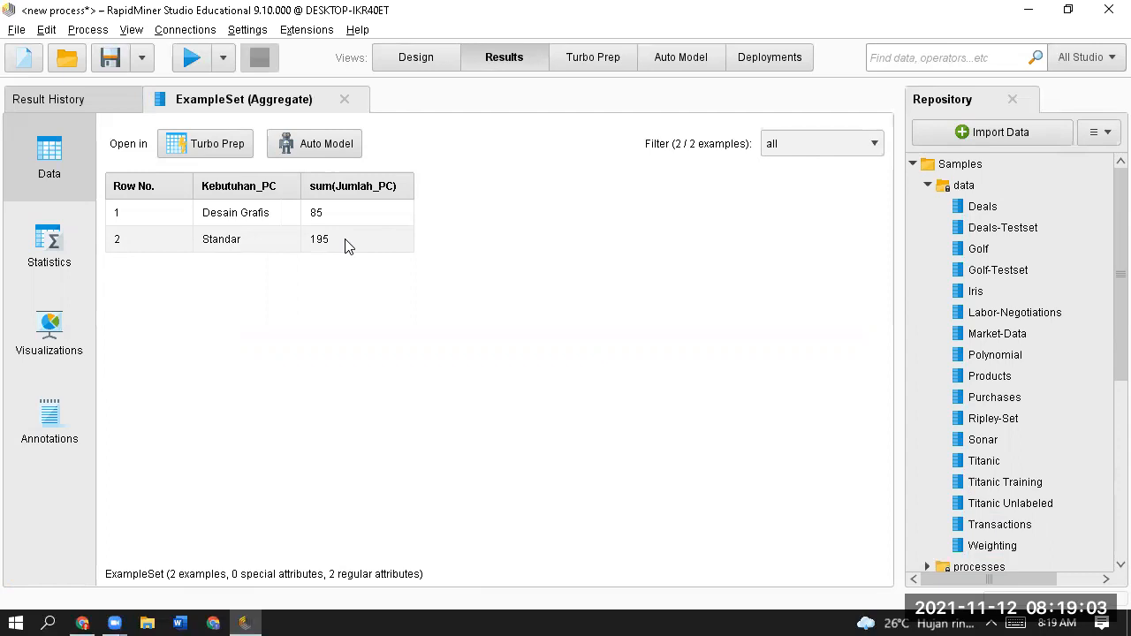
Return to the process design and examine the condition class options of the Filter Examples operator without changing them
click(420, 58)
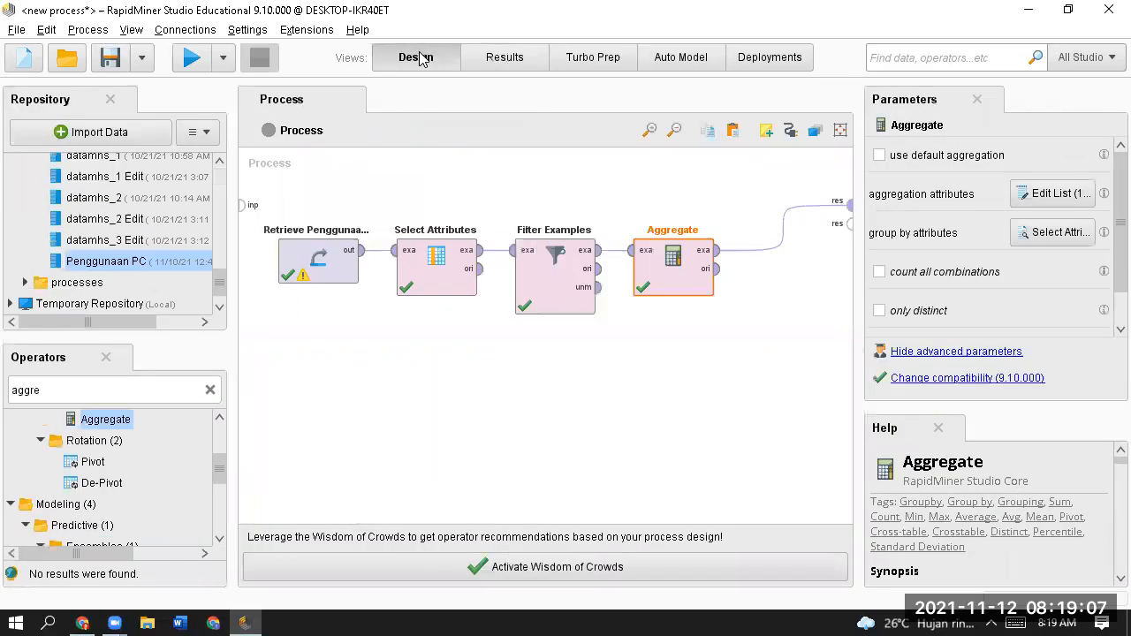
click(573, 272)
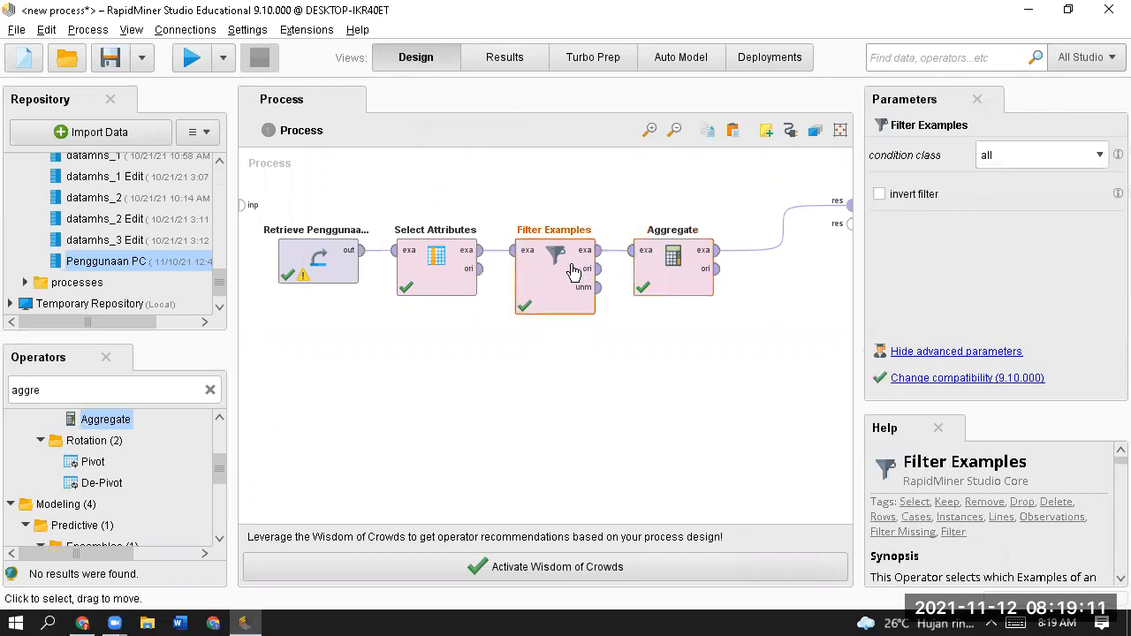
click(1100, 159)
click(1100, 166)
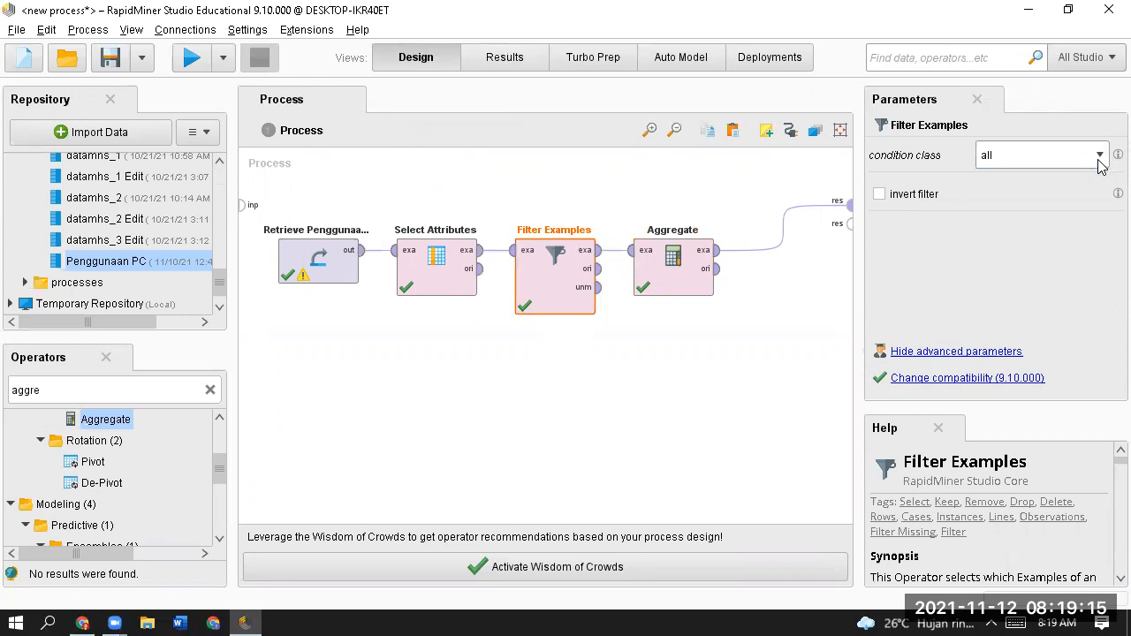
click(1100, 159)
drag(1106, 225, 1105, 250)
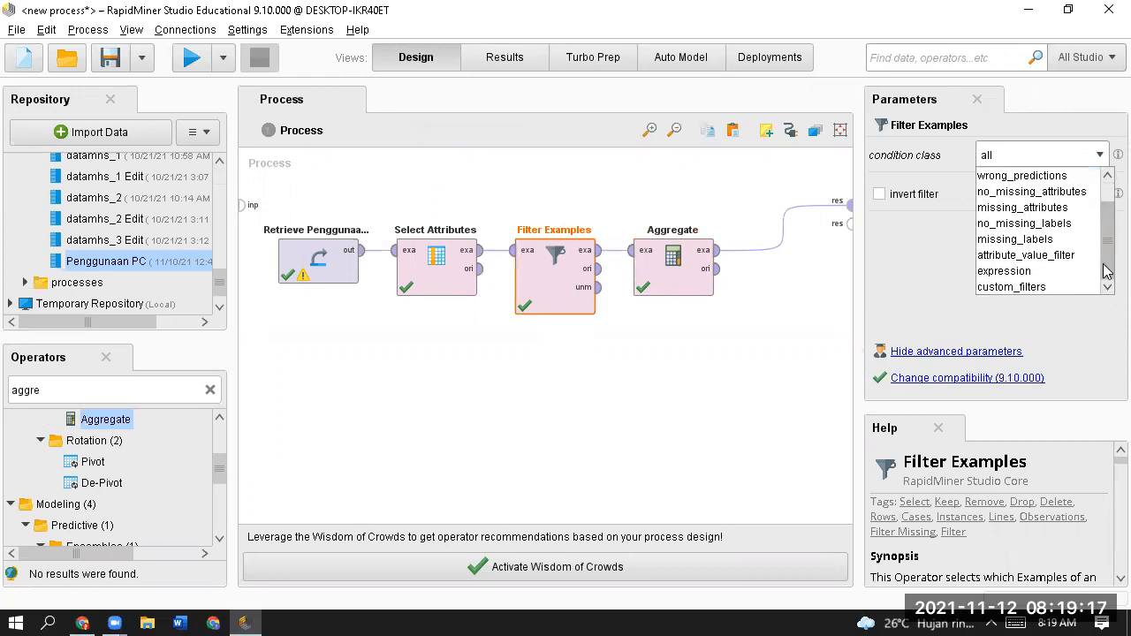
click(717, 190)
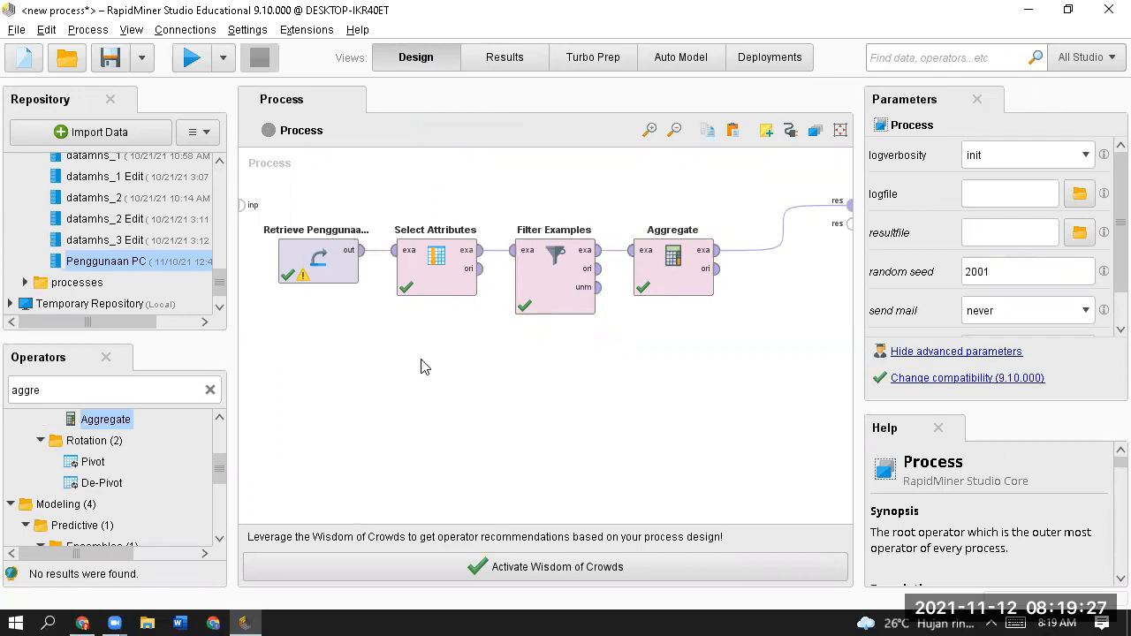
Delete the Select Attributes and Filter Examples operators together, keeping the retrieved data connected to the Aggregate operator
drag(383, 357, 621, 173)
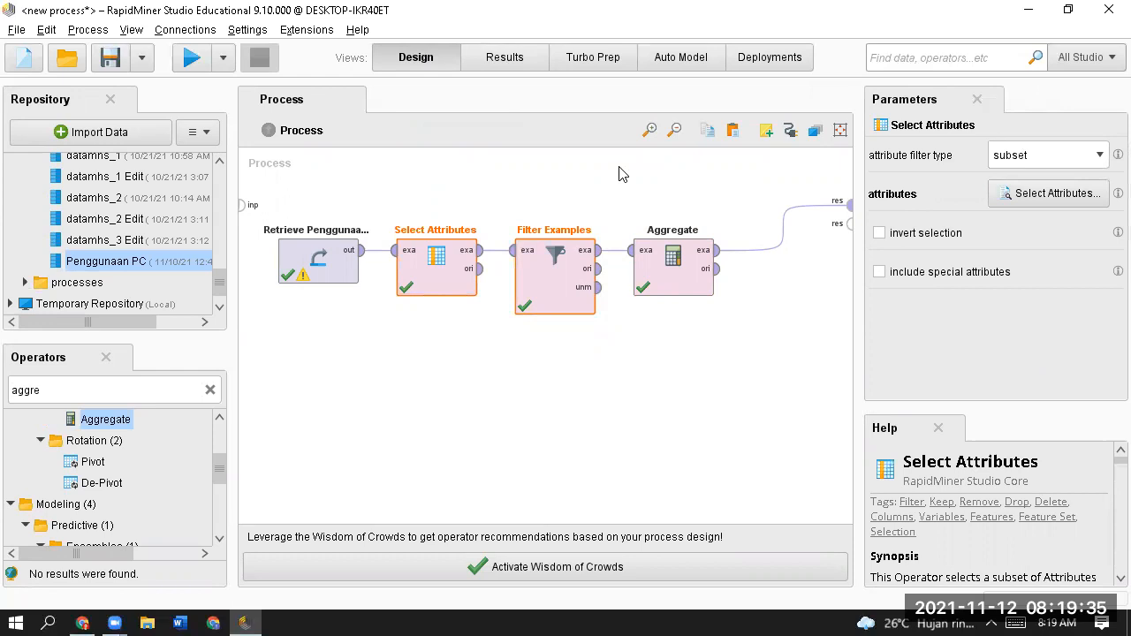
key(Delete)
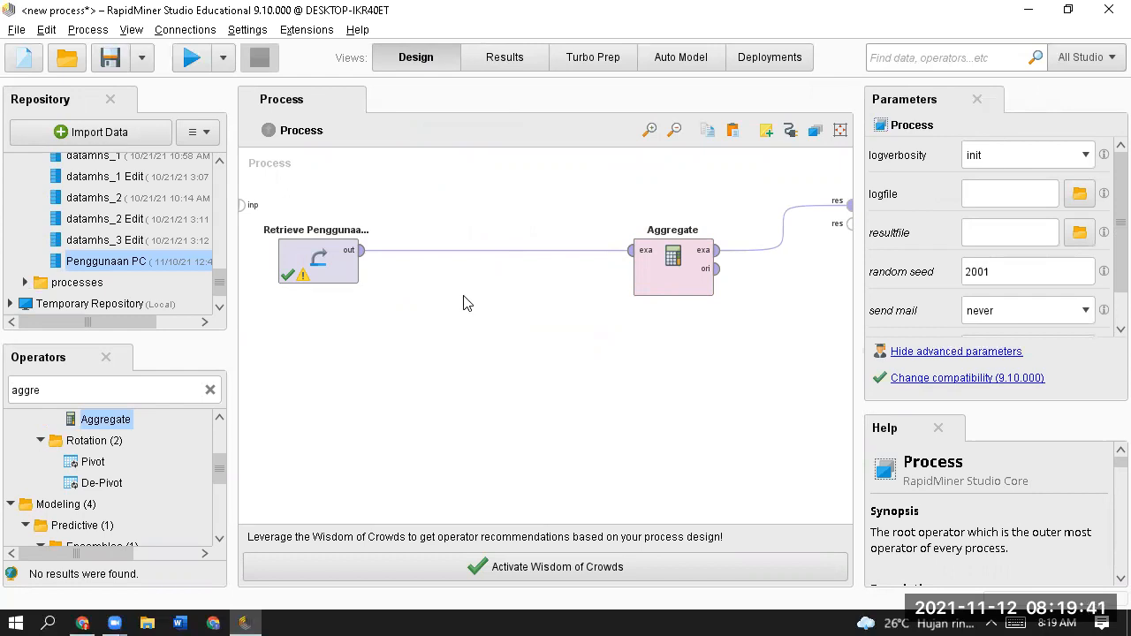
Check the Aggregate operator's aggregation attributes and group by attributes, keeping both settings as they are
click(676, 285)
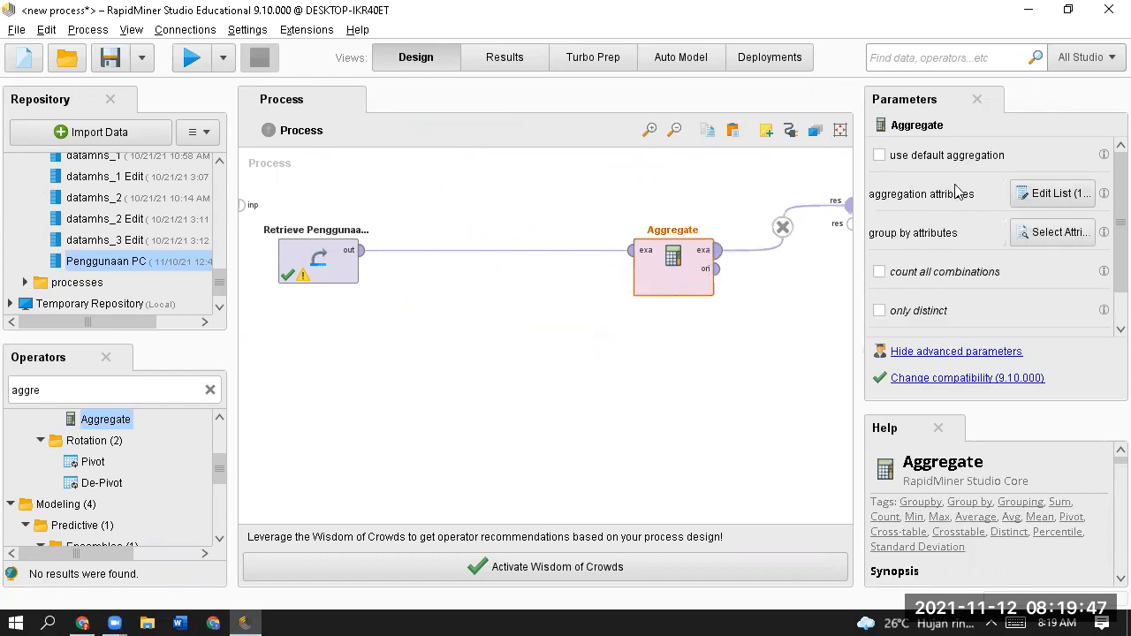
click(1054, 196)
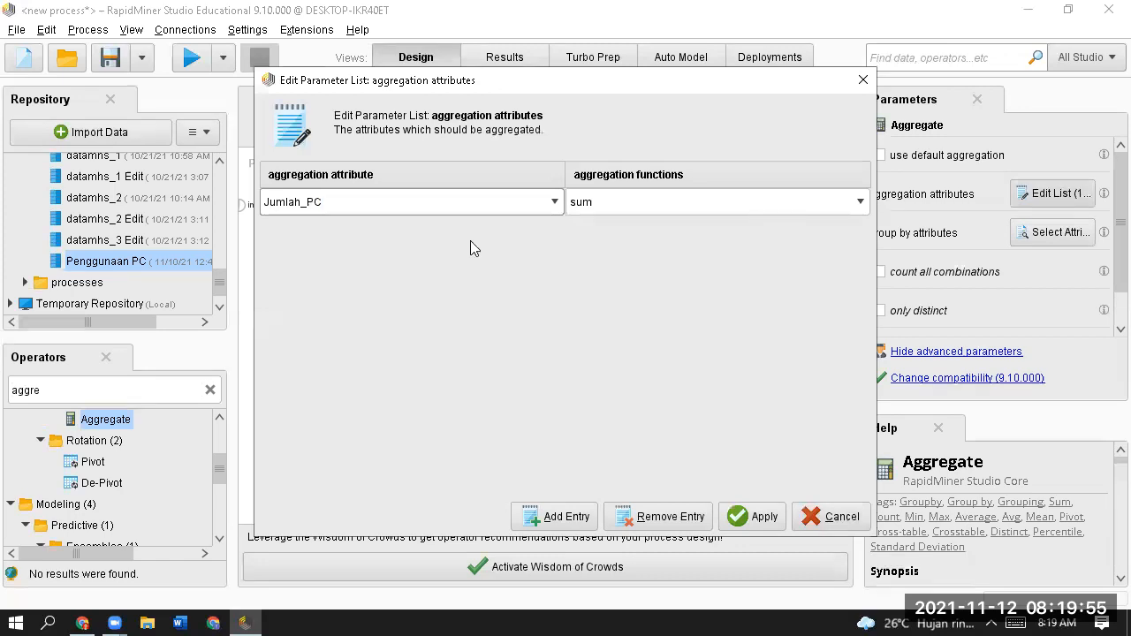
click(843, 505)
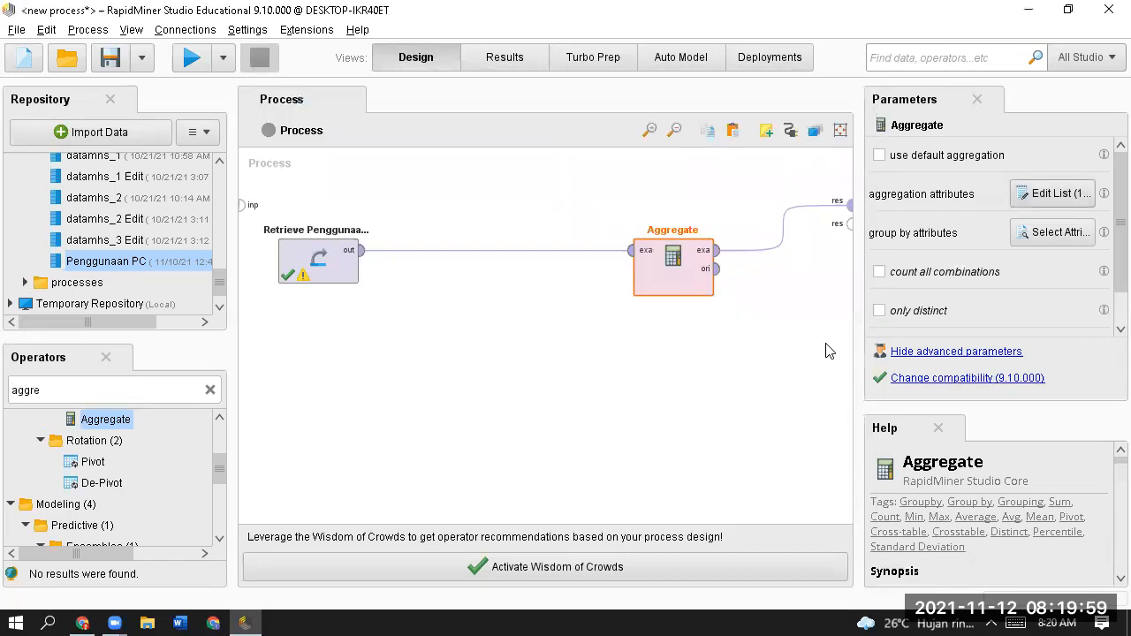
click(1067, 232)
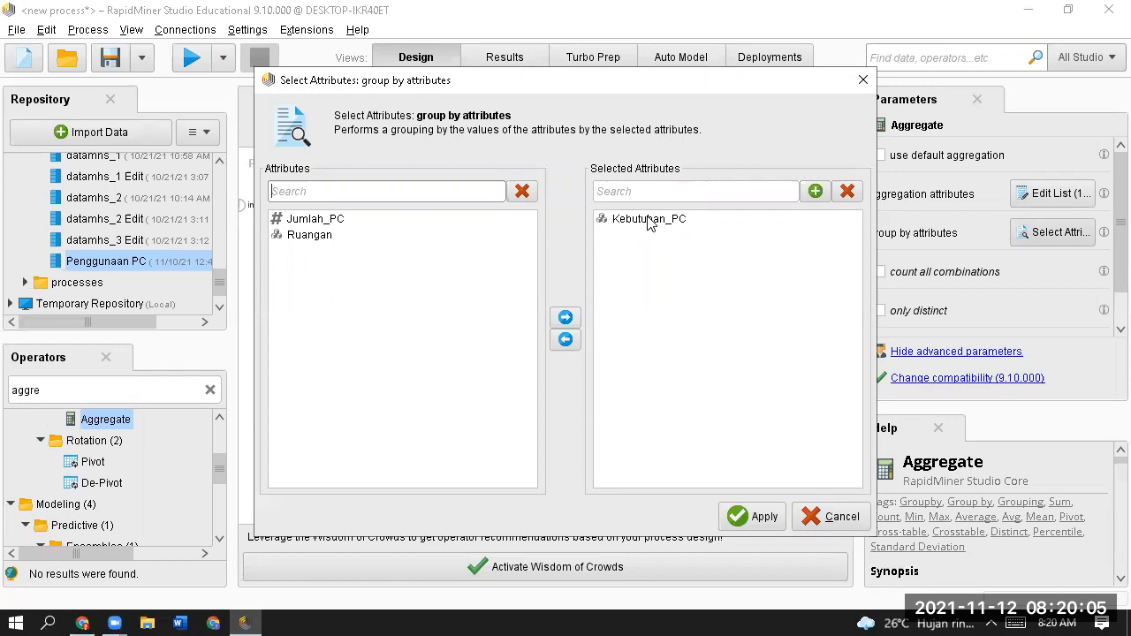
click(765, 517)
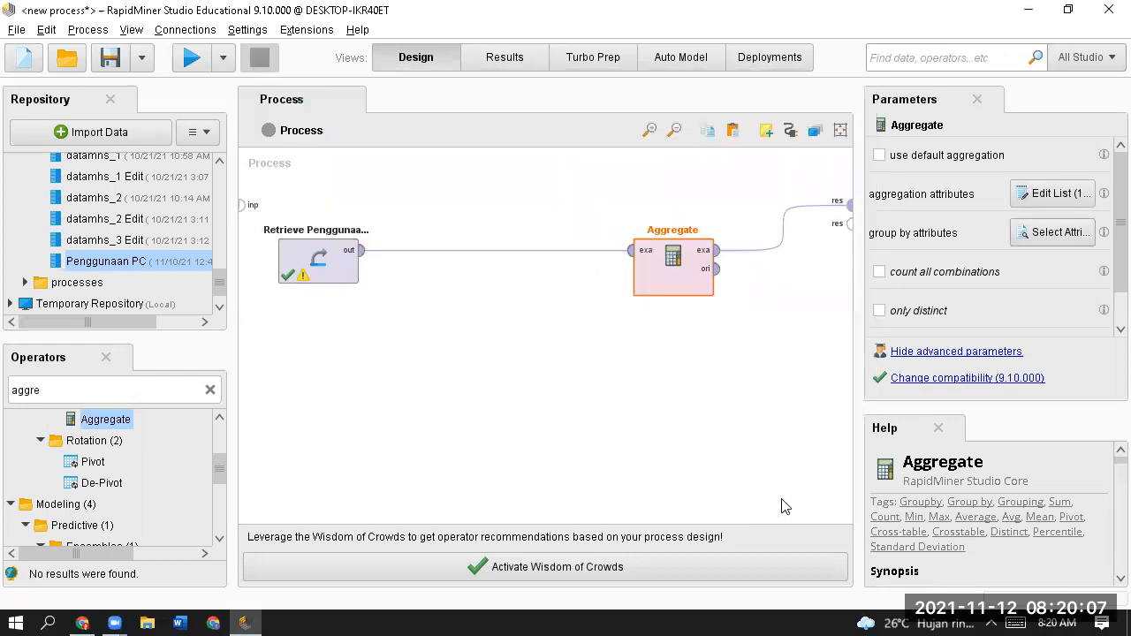
Run the simplified process to view its aggregated result, and return to the process design
click(193, 59)
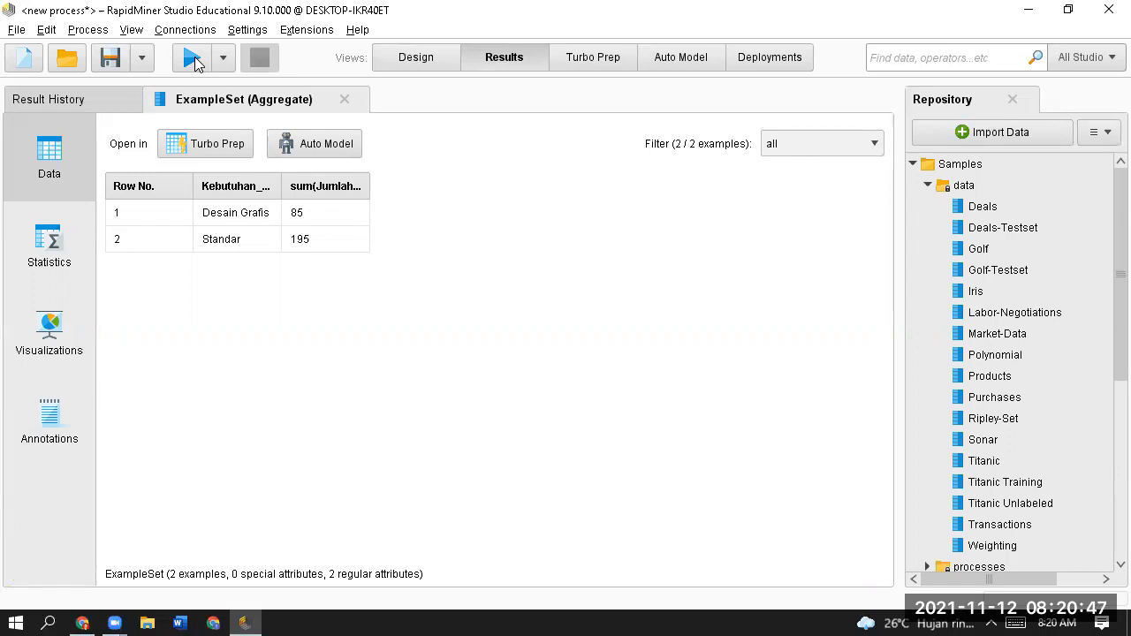
click(409, 67)
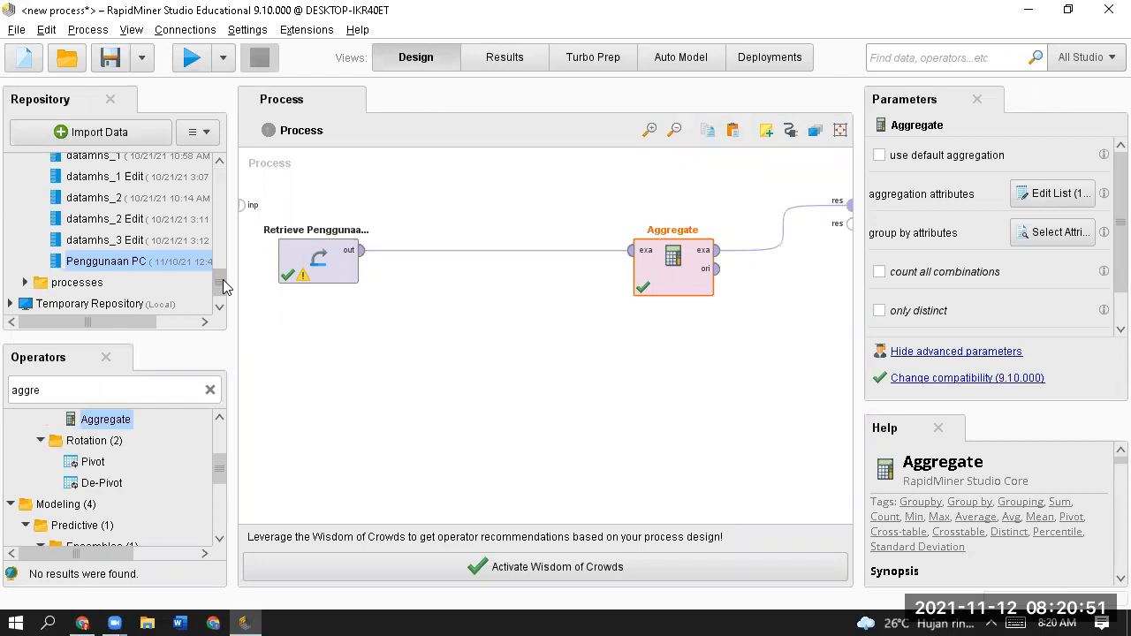
Move the Aggregate operator closer to the Retrieve operator on the process canvas
drag(222, 279, 225, 236)
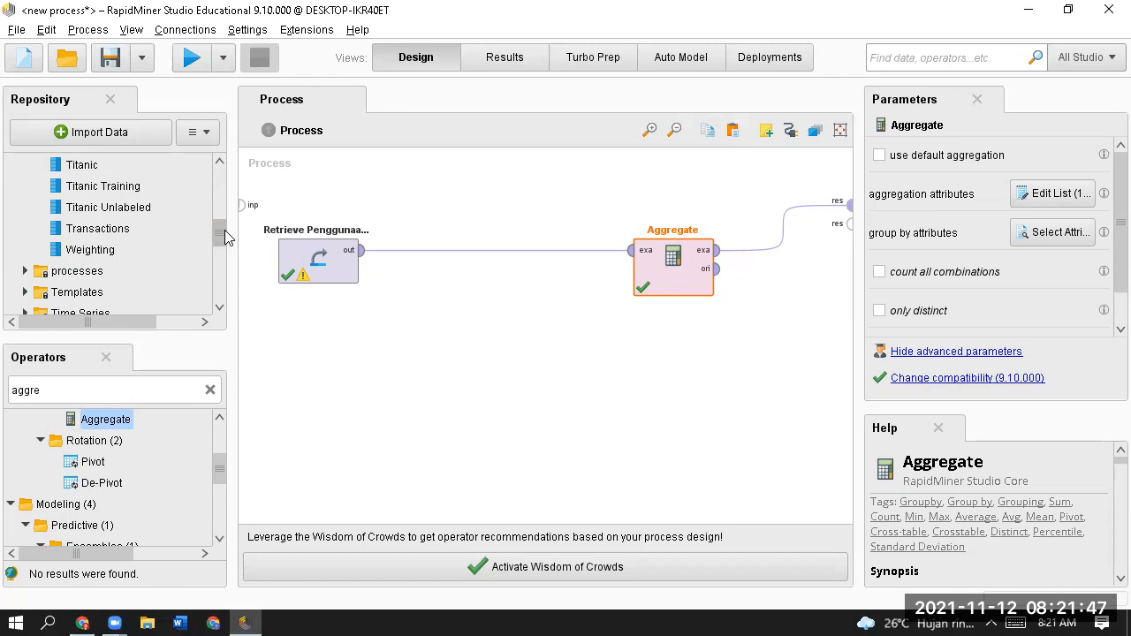
drag(674, 271, 511, 271)
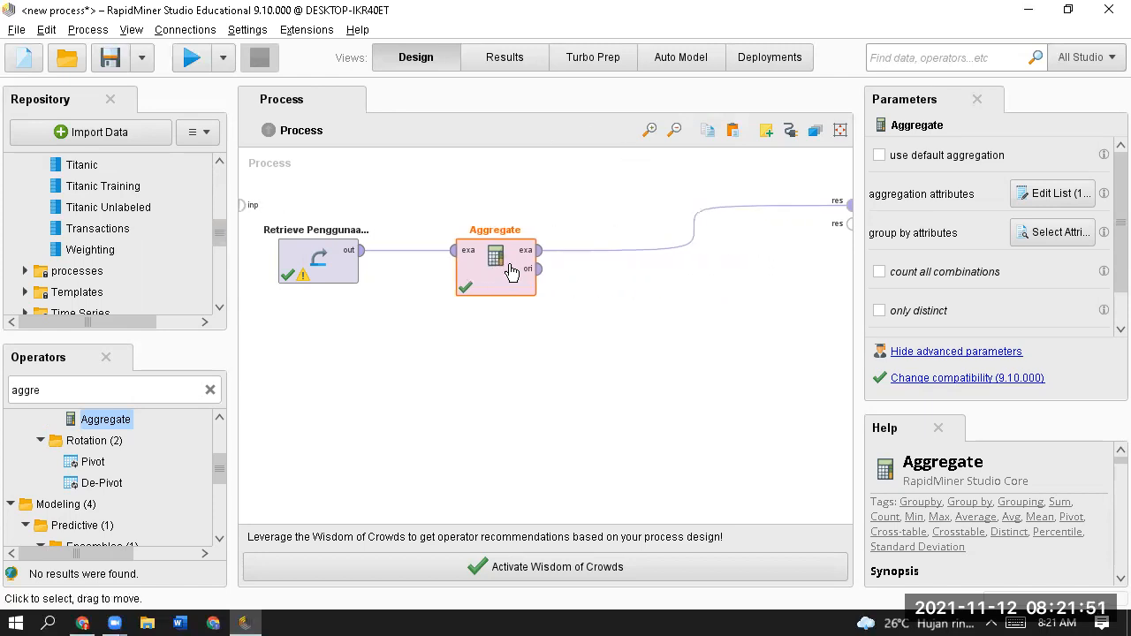